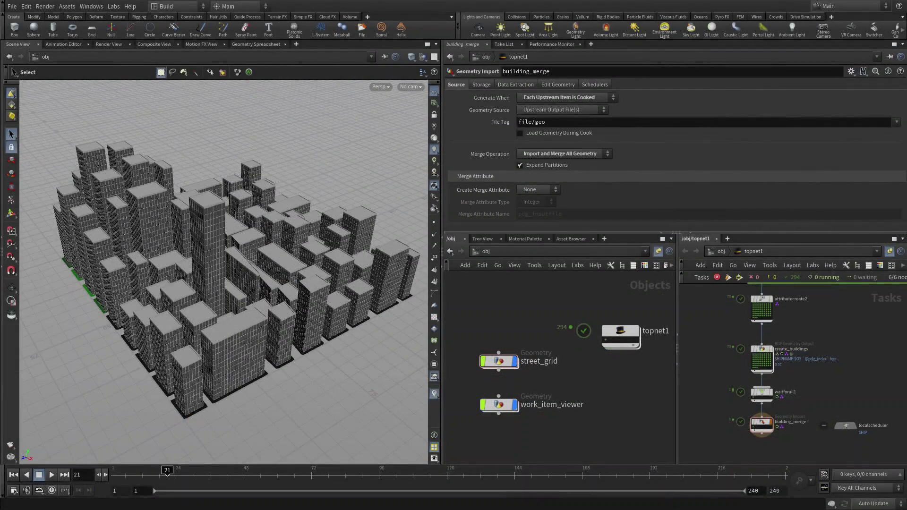
Enter the street_grid network and select the seven nodes from trace1 to attribtransfer1
double_click(504, 362)
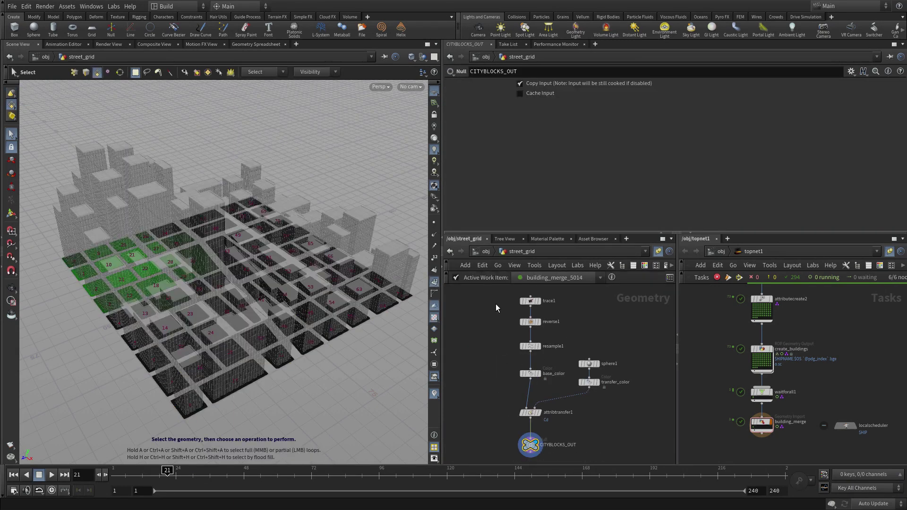
left_click_drag(497, 295, 628, 424)
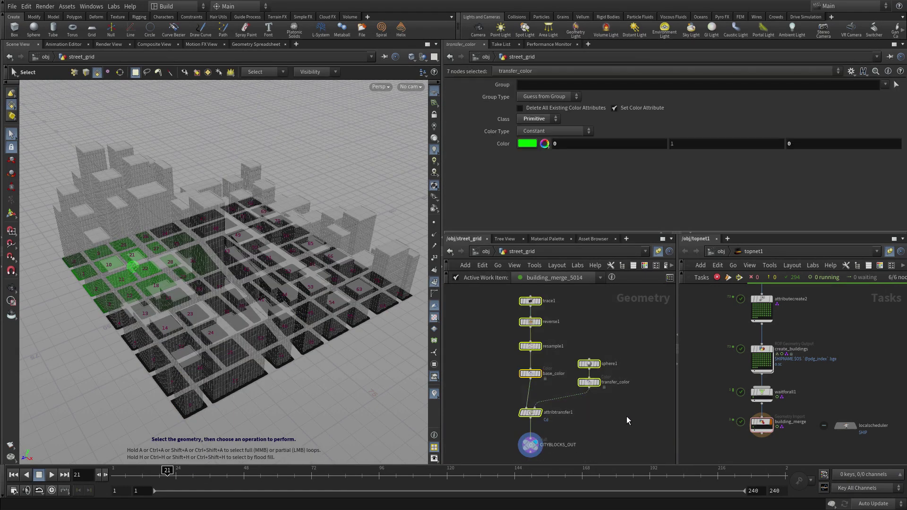
Start a new digital asset named streetgrid_maker, labelled Streetgrid Maker, from the selection
left_click(75, 8)
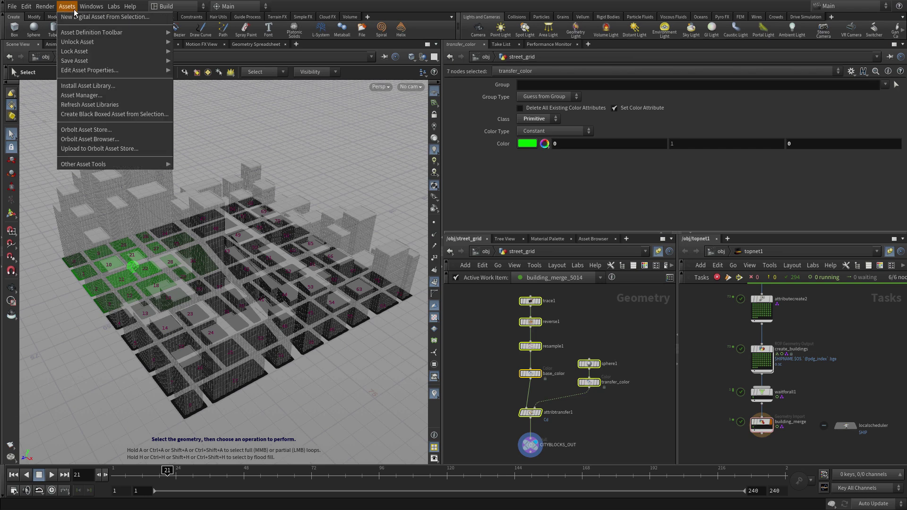
left_click(76, 19)
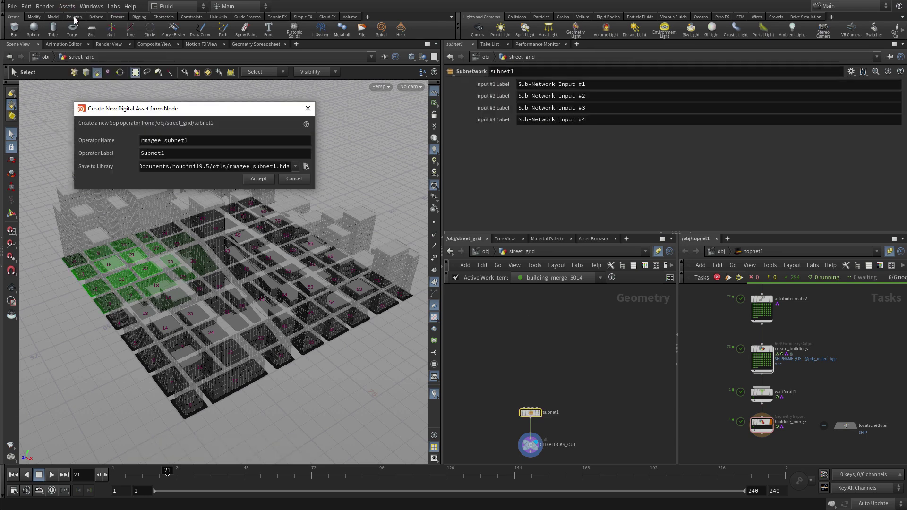
left_click_drag(209, 140, 112, 142)
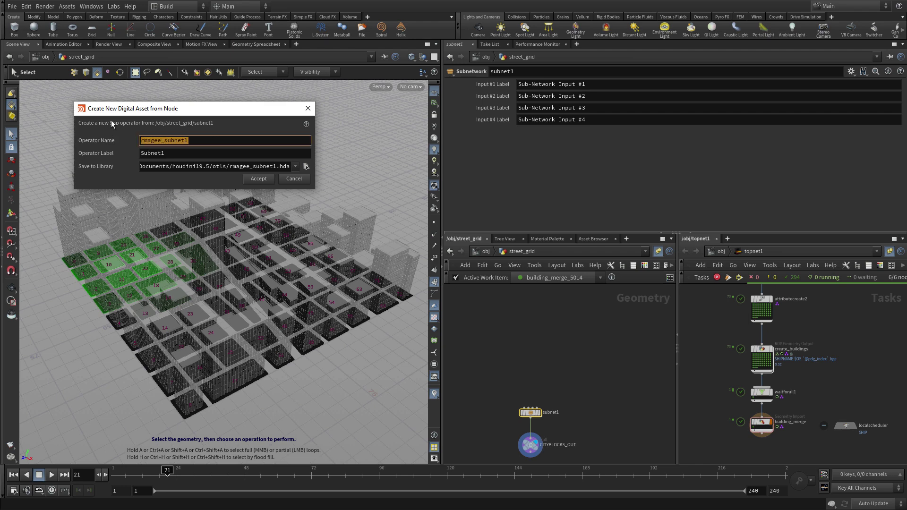
type("streetg")
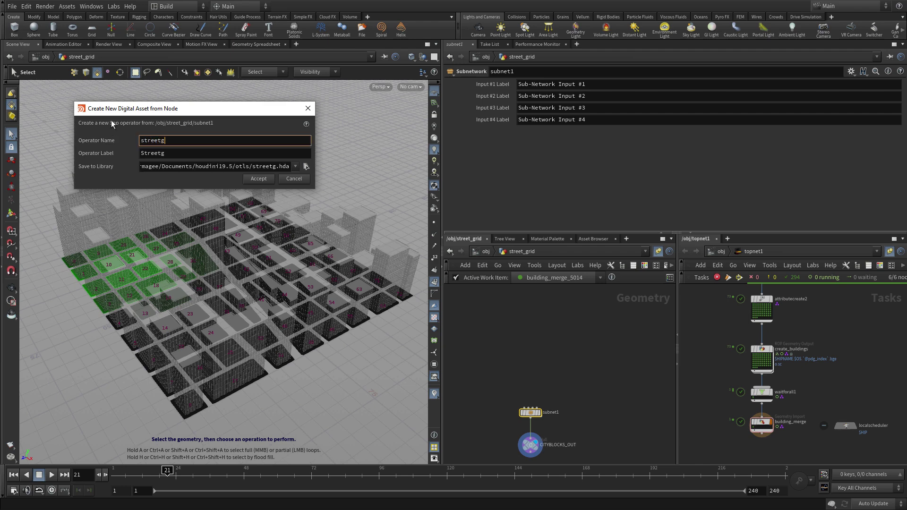
type("rid_maker")
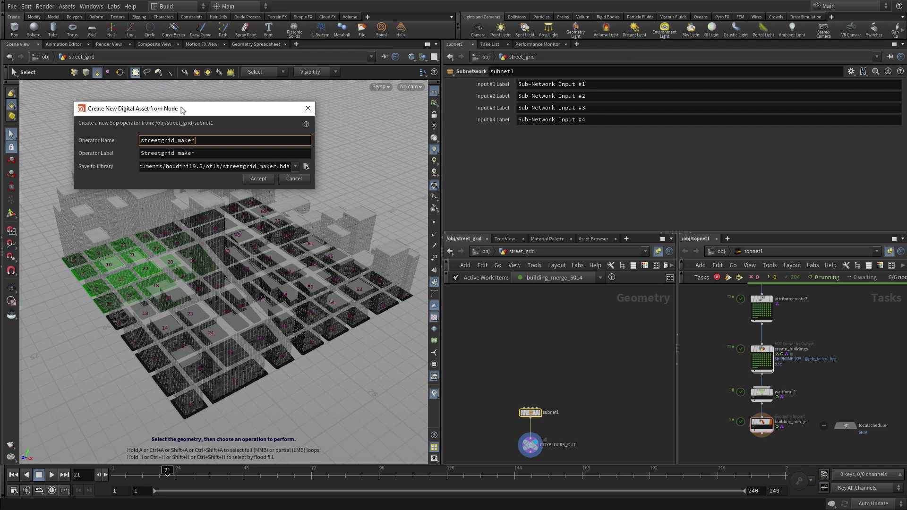
left_click(176, 154)
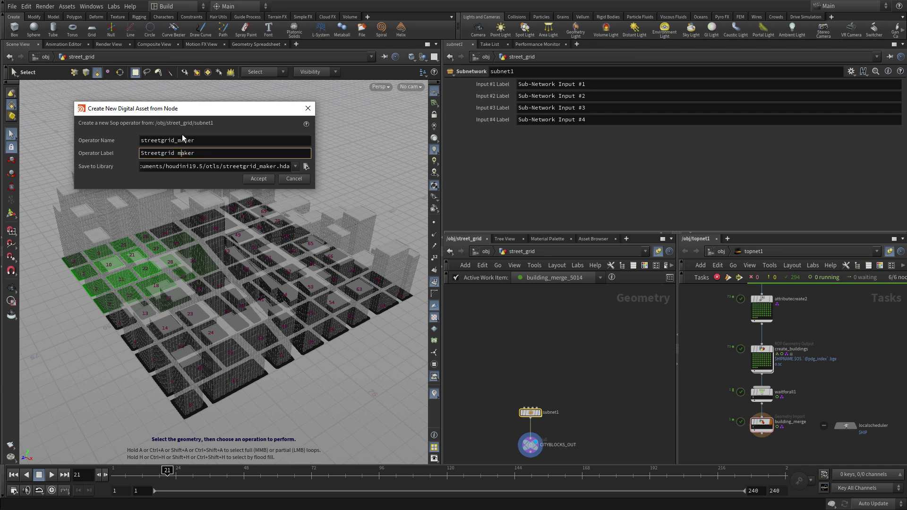
key("Delete")
type("M")
Save the asset library as $HIP/hda/streetgrid_maker.hda and create the asset
left_click(307, 166)
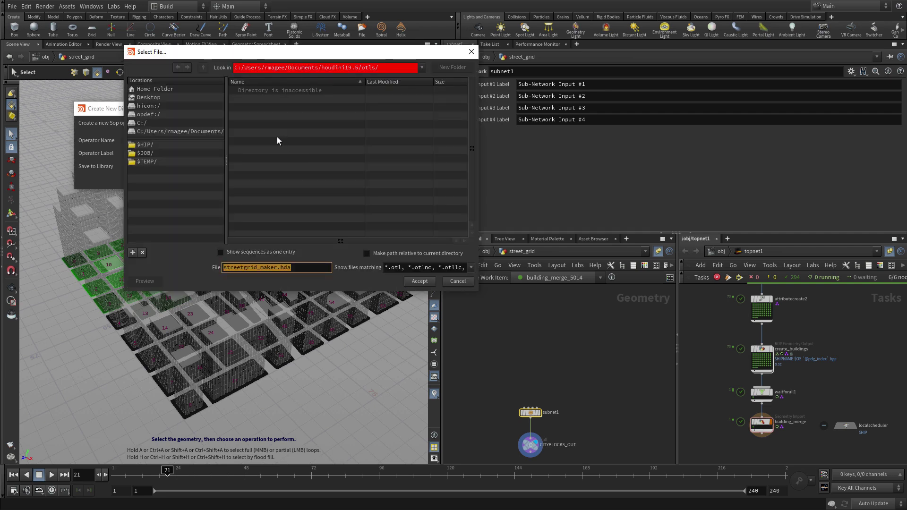
left_click(187, 148)
double_click(250, 165)
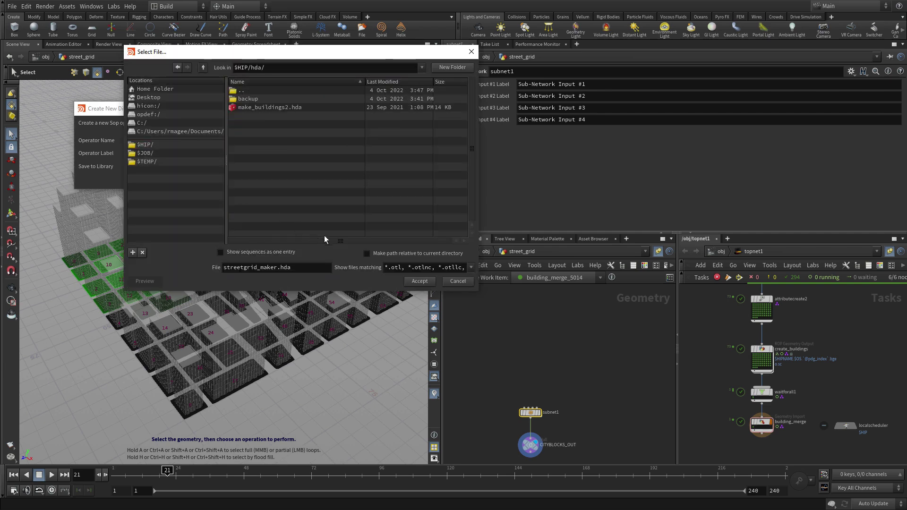
left_click(420, 281)
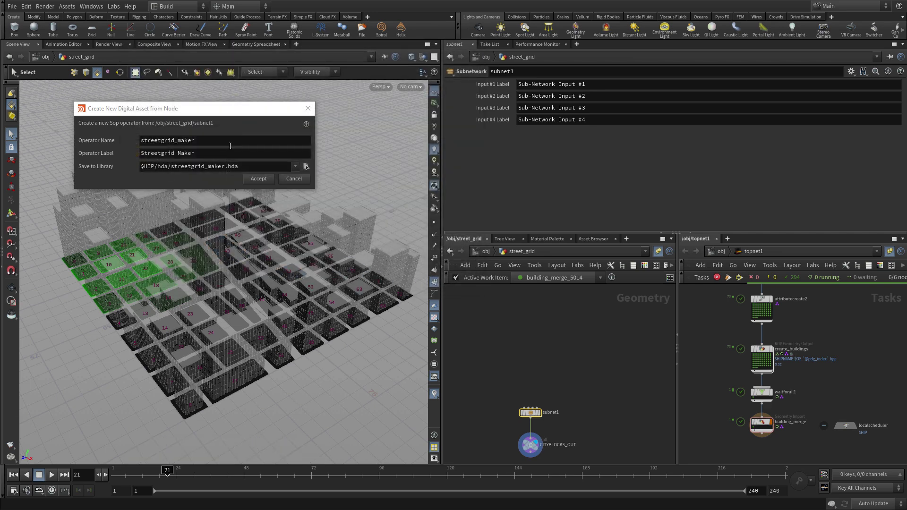
left_click(258, 179)
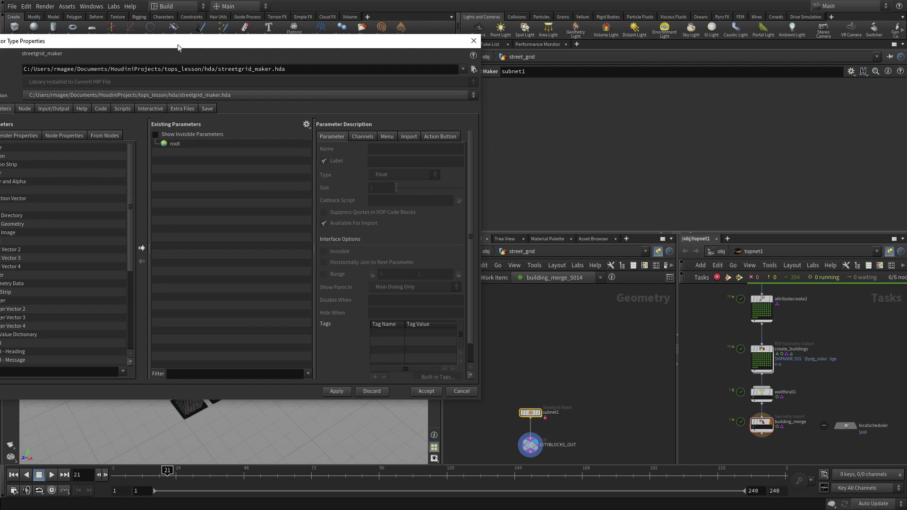
Promote trace1's Image Input and Scale, with Scale Y referencing Scale X via ch("sx")
double_click(531, 414)
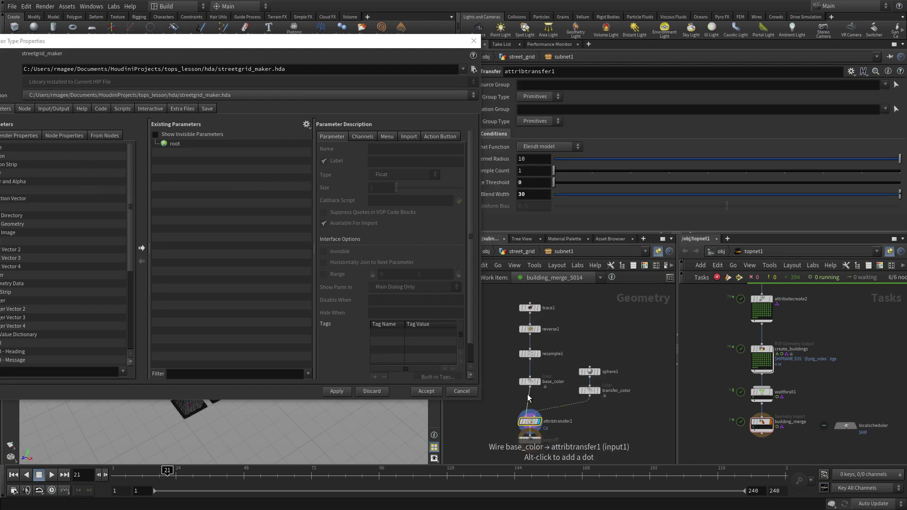
left_click(531, 309)
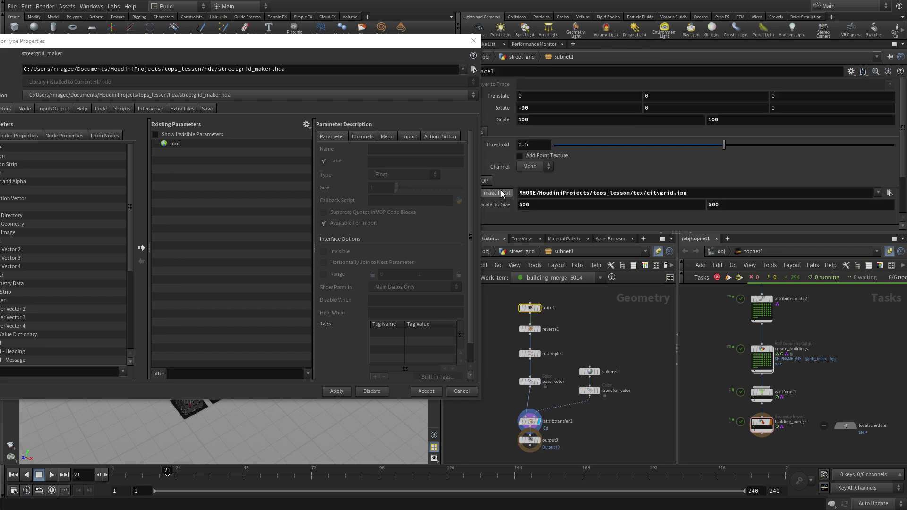
left_click_drag(502, 193, 175, 147)
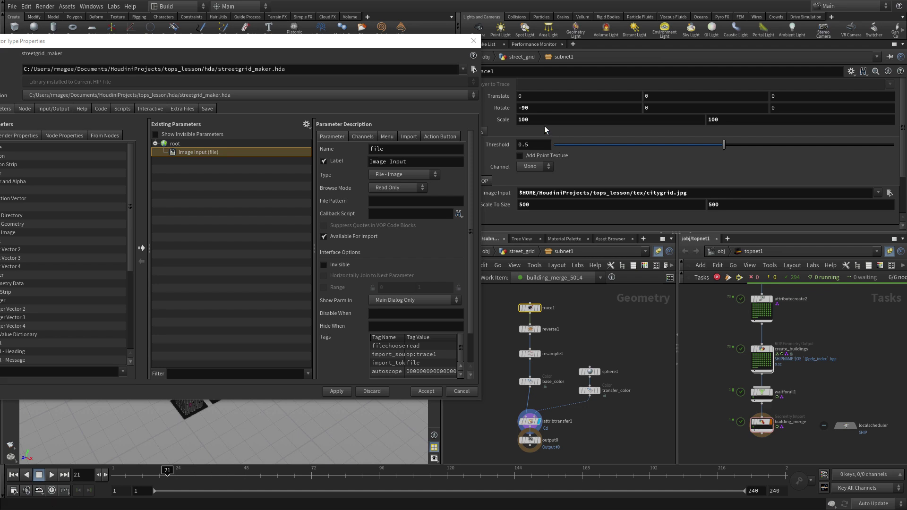
left_click_drag(536, 119, 723, 121)
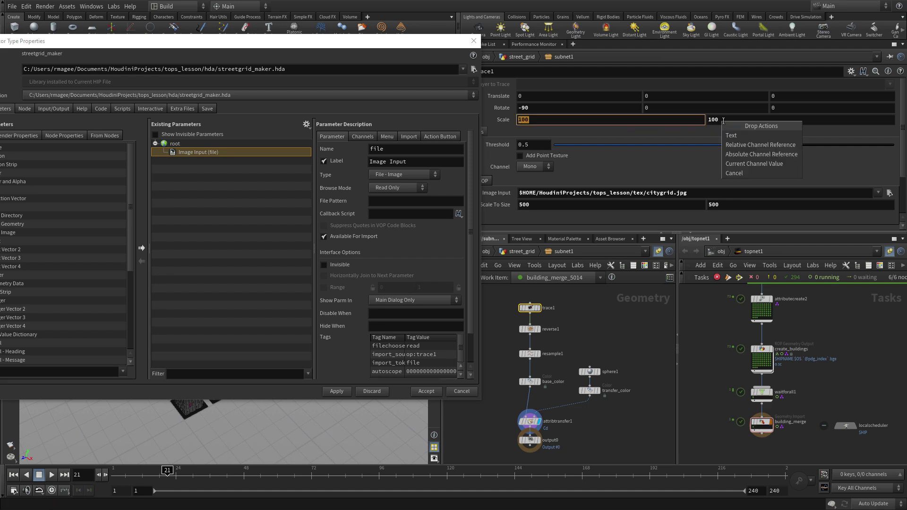
left_click(735, 145)
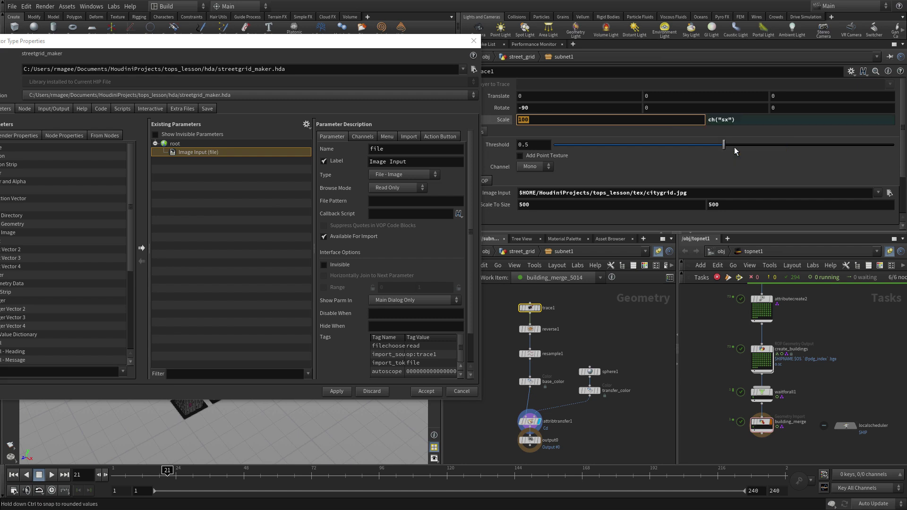
mouse_move(537, 120)
left_mouse_down()
mouse_move(411, 156)
mouse_move(184, 170)
mouse_move(175, 147)
left_mouse_up()
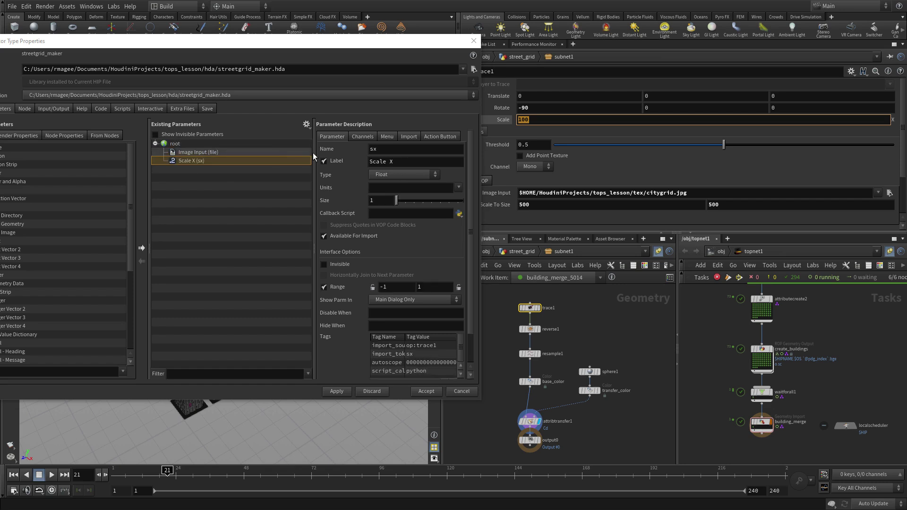
left_click(398, 161)
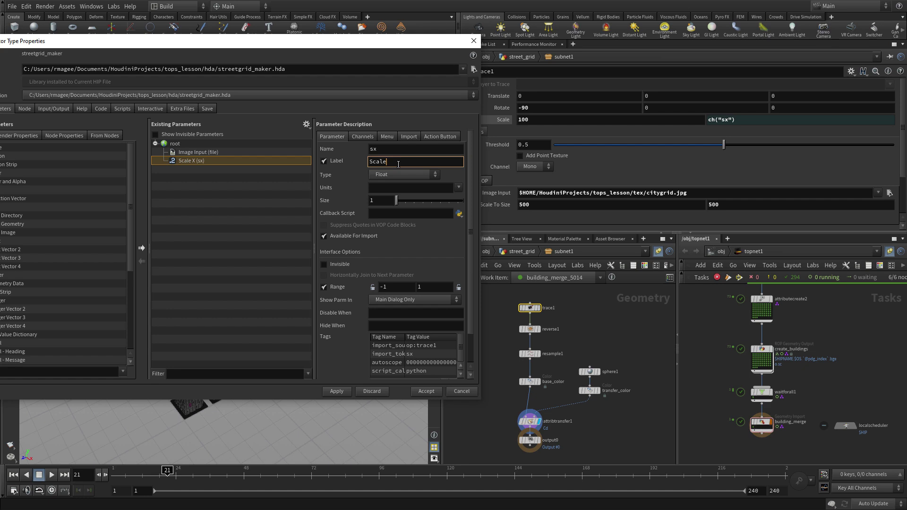
Promote sphere1's Center as Sphere Center and attribtransfer1's Blend Width to the interface
left_click(590, 373)
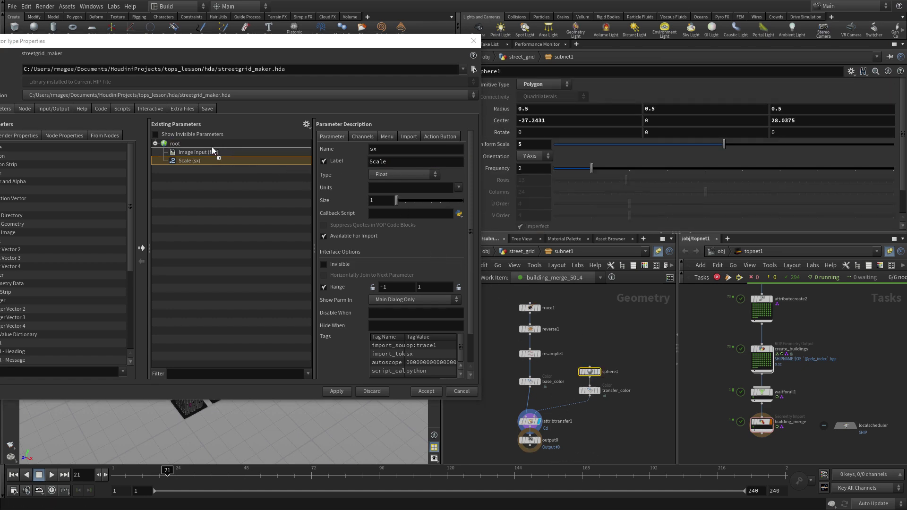
left_click_drag(212, 151, 184, 147)
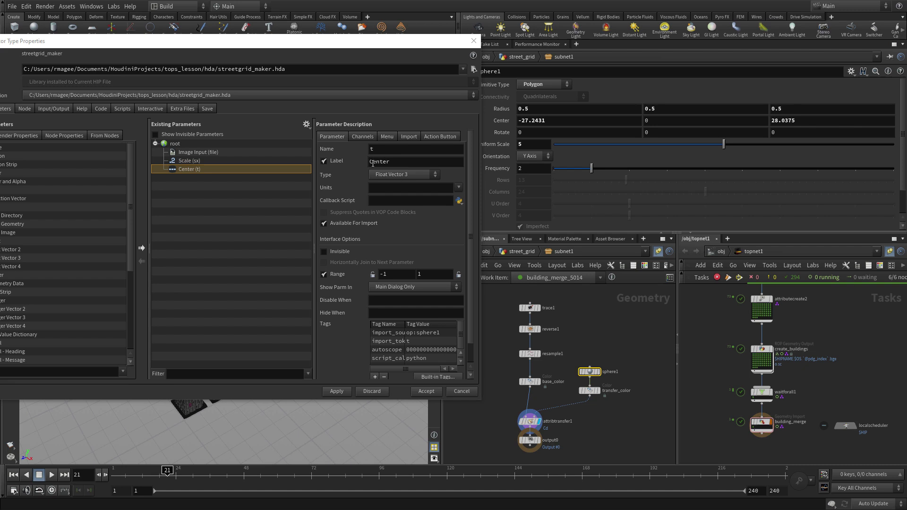
left_click(369, 162)
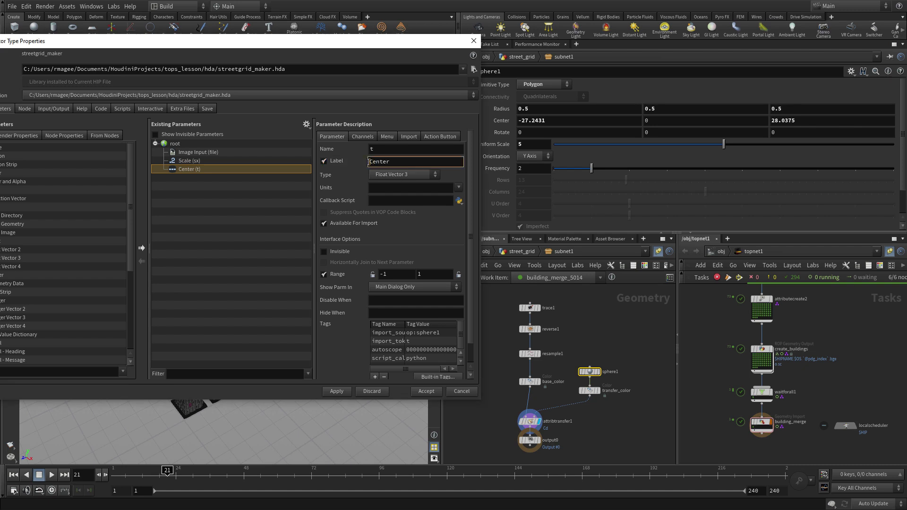
type("Sphere")
key("Return")
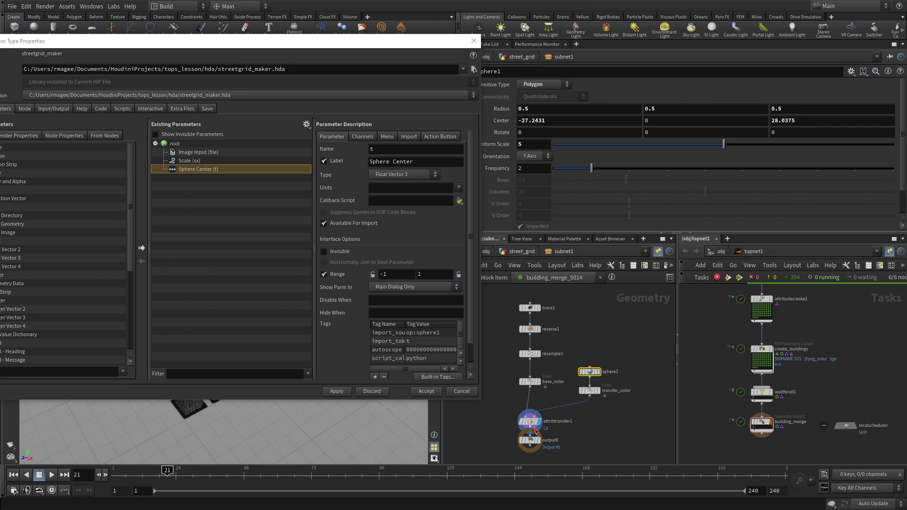
left_click(532, 422)
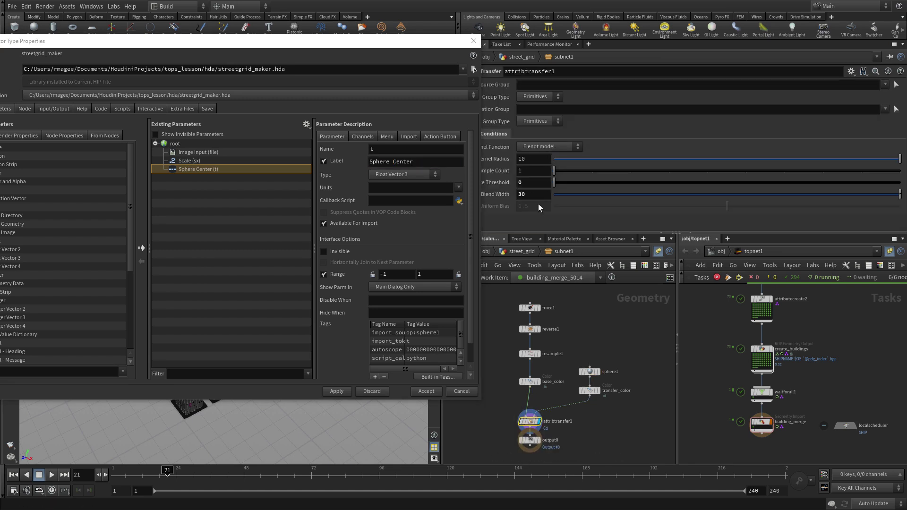
left_click_drag(507, 196, 176, 144)
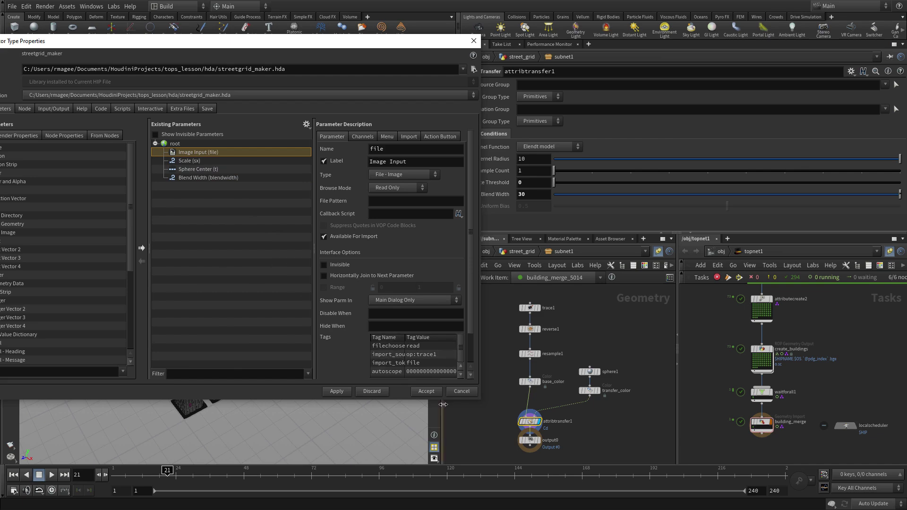
Accept the asset's new parameters and return to /obj, framing cityblocks in topnet1
left_click(427, 391)
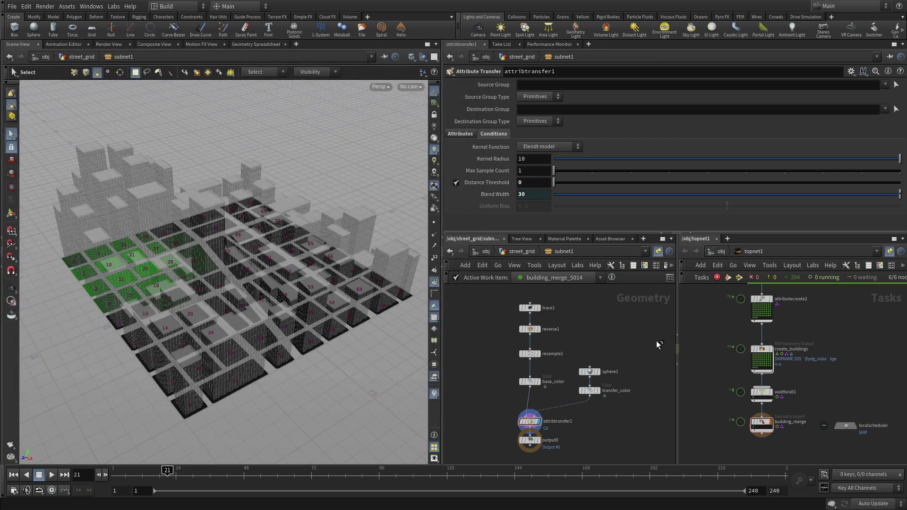
left_click(508, 255)
left_click(482, 254)
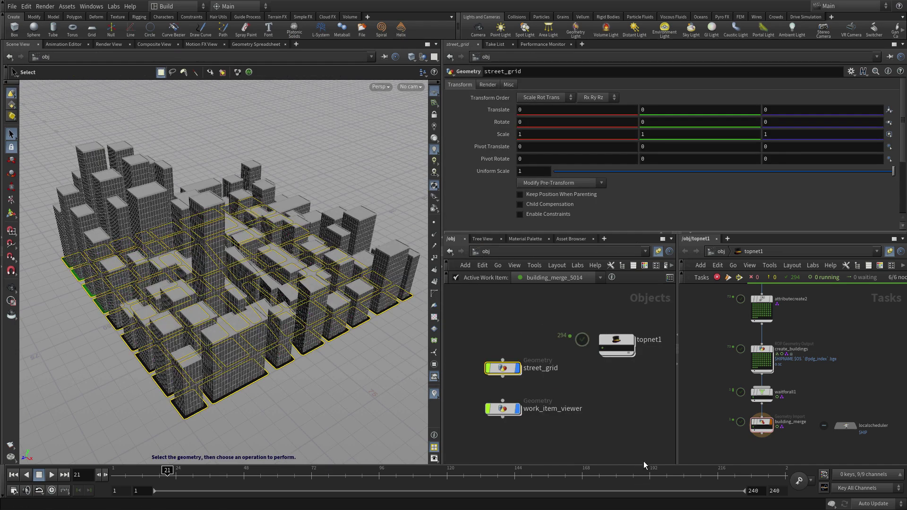
middle_click_drag(864, 344, 837, 404)
scroll(837, 403, "up", 2)
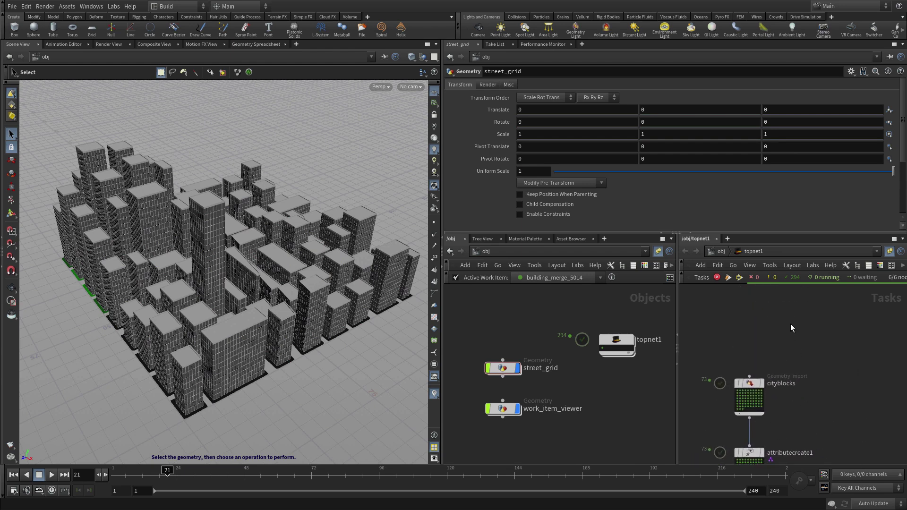
Add an HDA Processor node above cityblocks and wire it into cityblocks
key("Tab")
type("h")
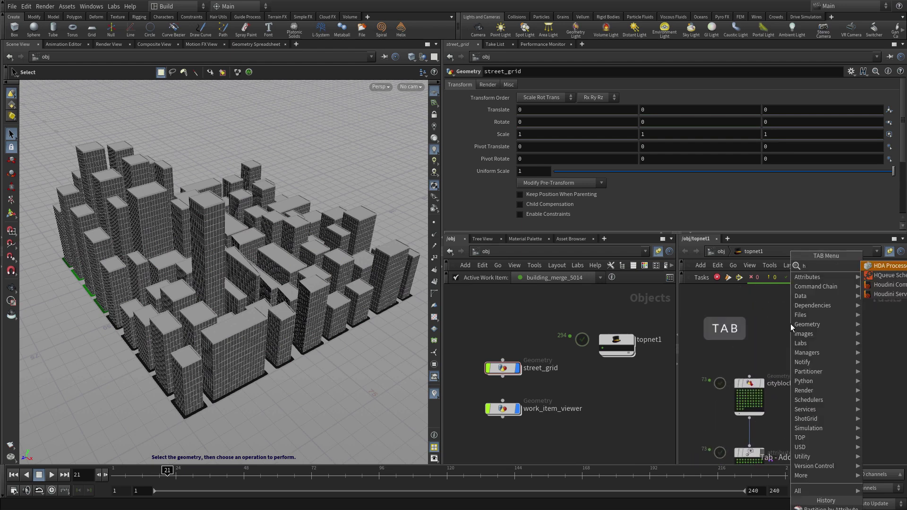
type("da")
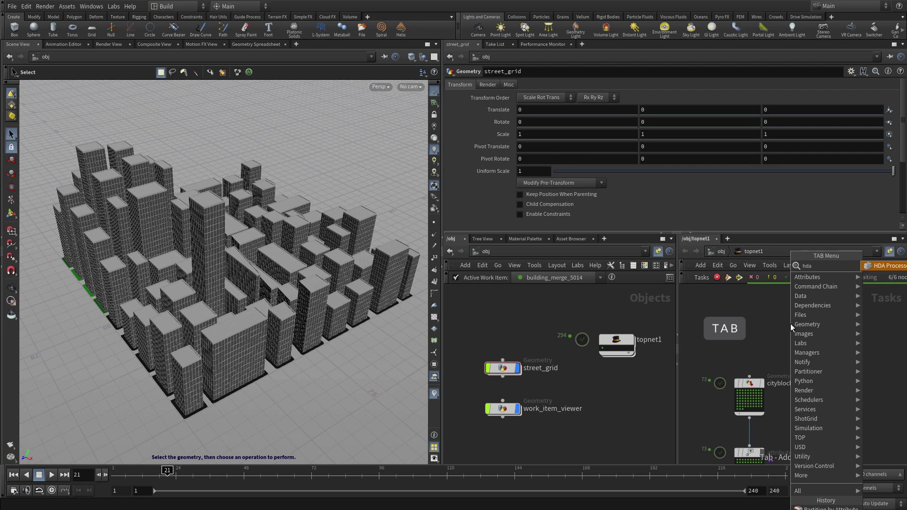
key("Return")
left_click(746, 342)
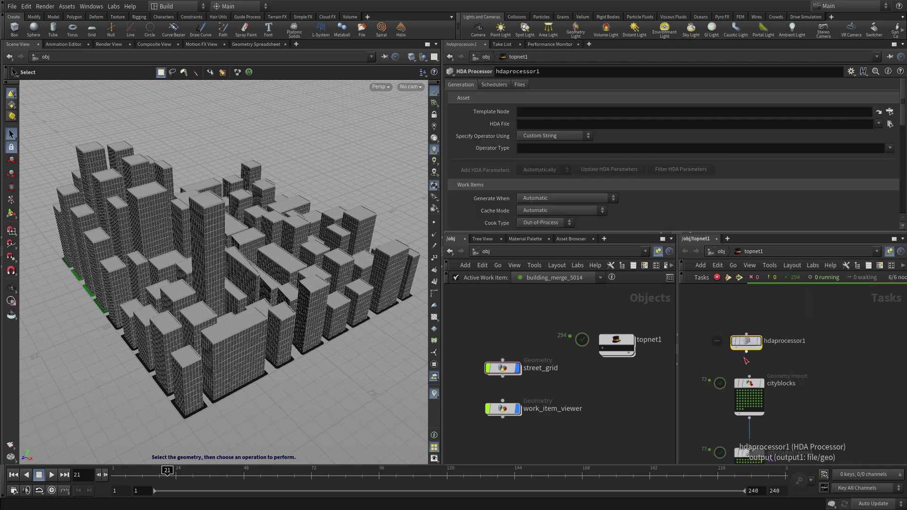
left_click(747, 351)
left_click(749, 377)
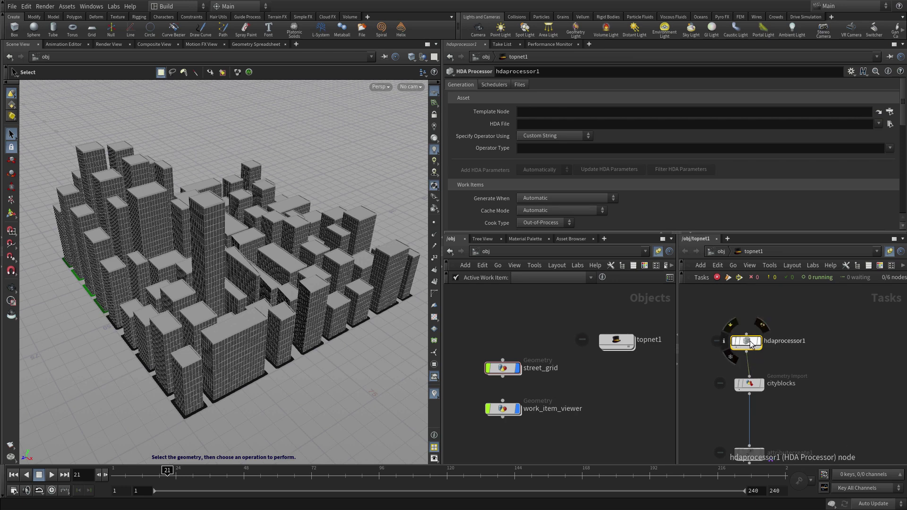
Set cityblocks' Geometry Source to Upstream Output File(s) and Generate When to Each Upstream Item is Cooked
left_click(753, 385)
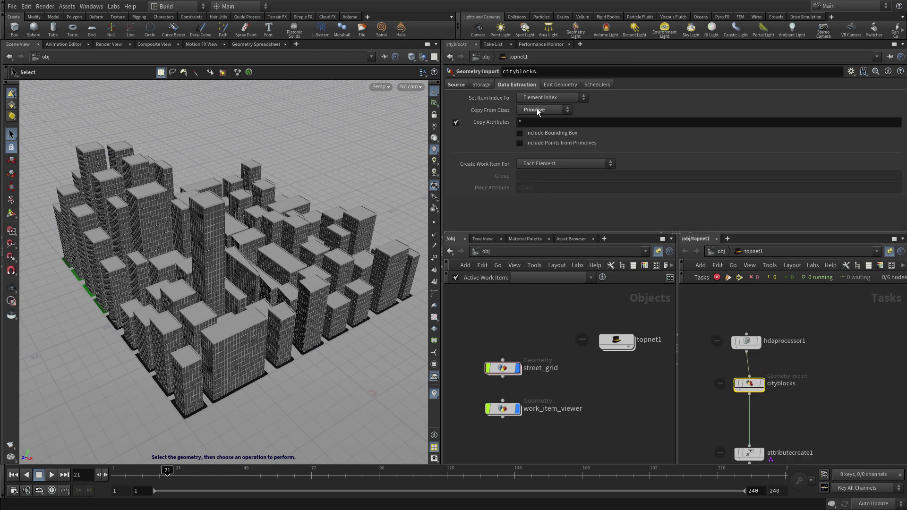
left_click(455, 84)
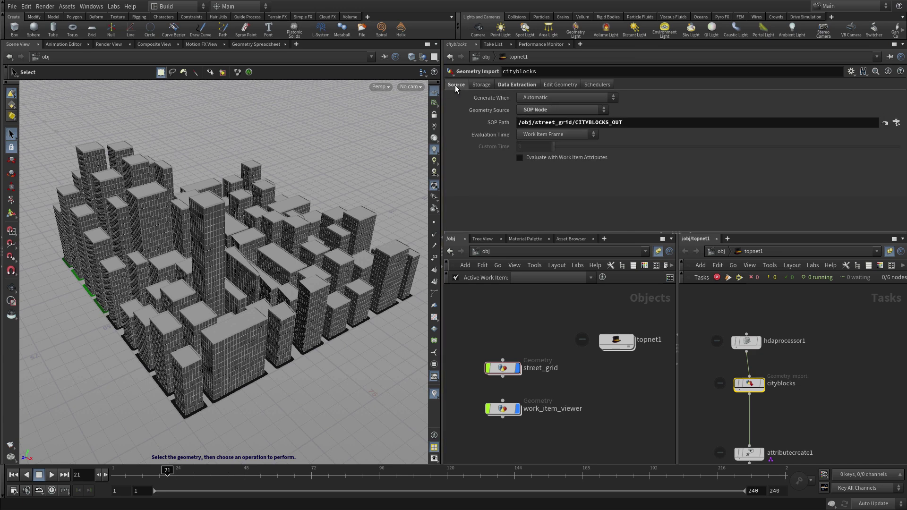
left_click(541, 111)
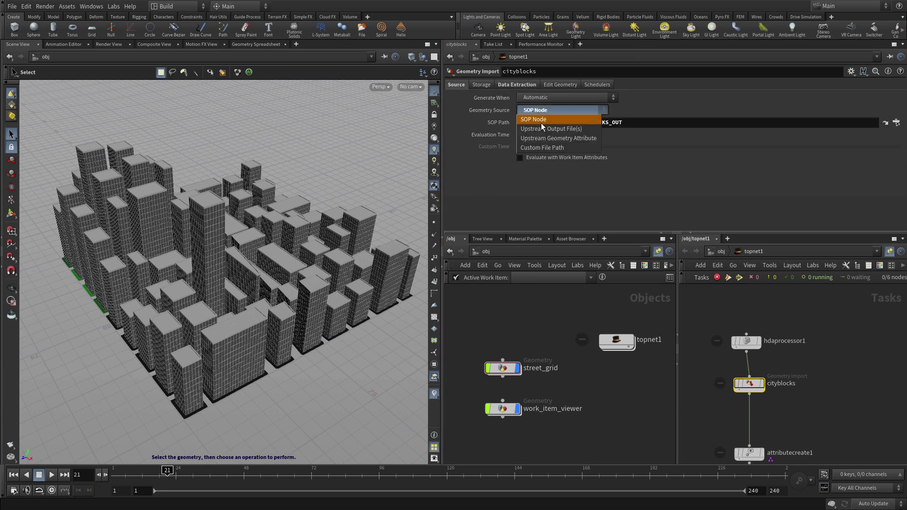
left_click(543, 126)
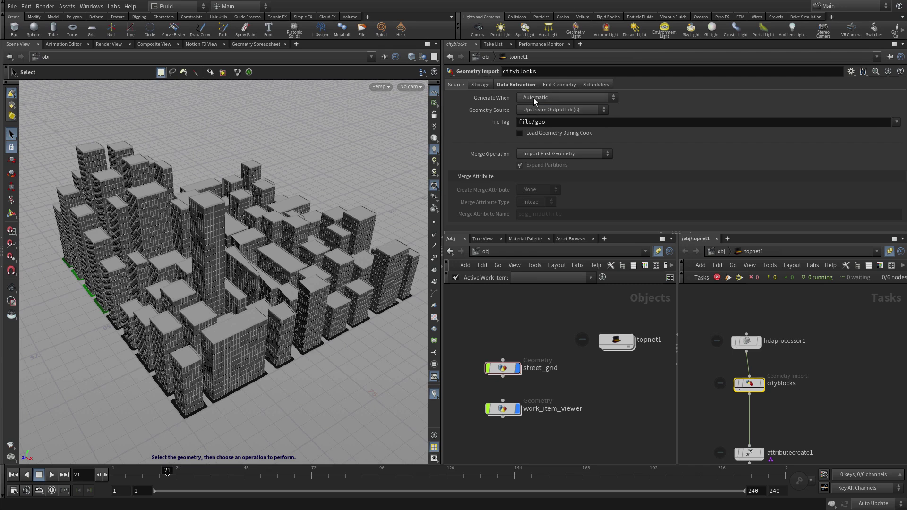
left_click(534, 98)
left_click(538, 126)
Load $HIP/hda/streetgrid_maker.hda into hdaprocessor1 and show its HDA Parameters
left_click(750, 343)
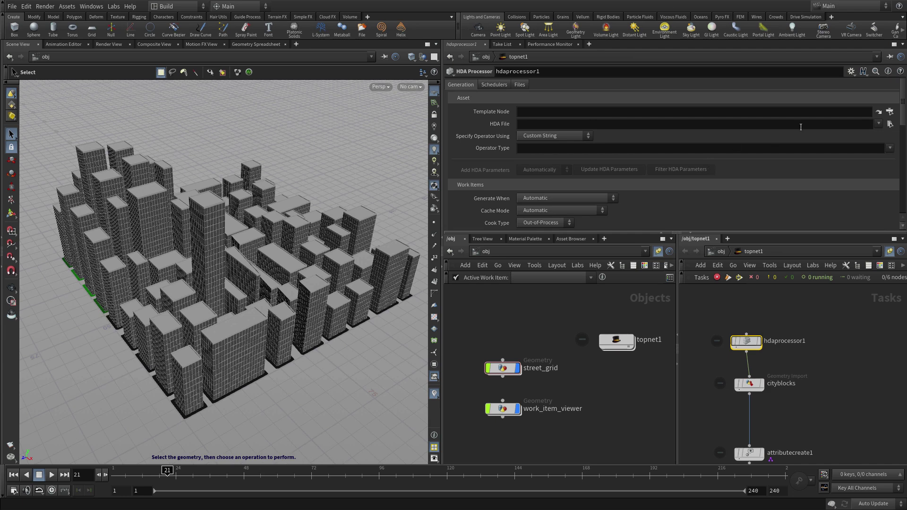
left_click(891, 124)
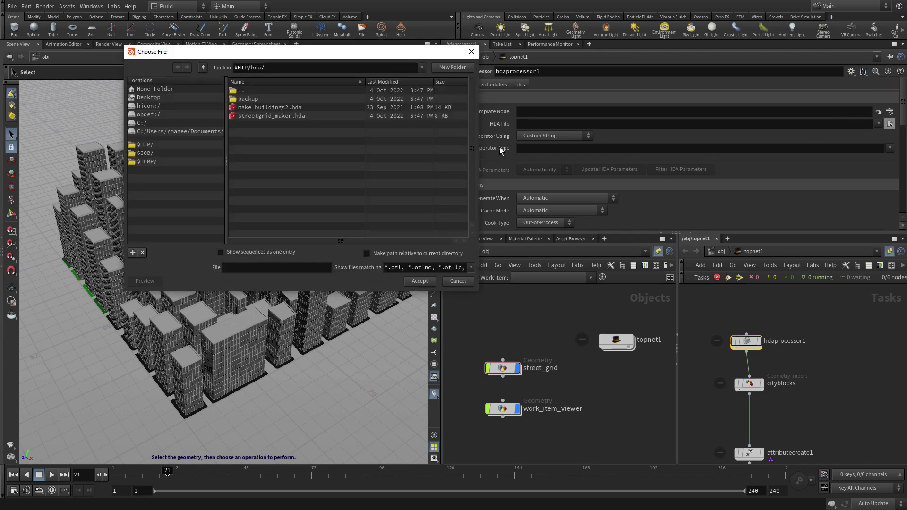
left_click(271, 115)
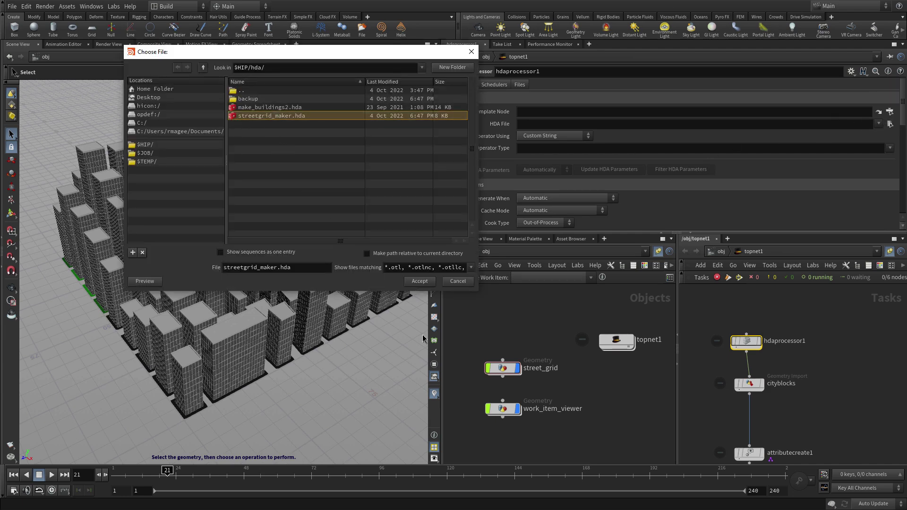
left_click(420, 281)
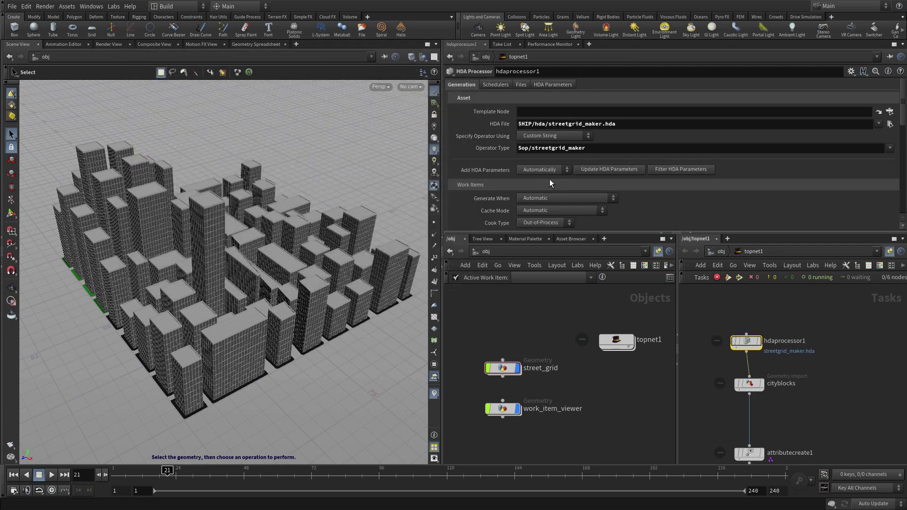
left_click(553, 84)
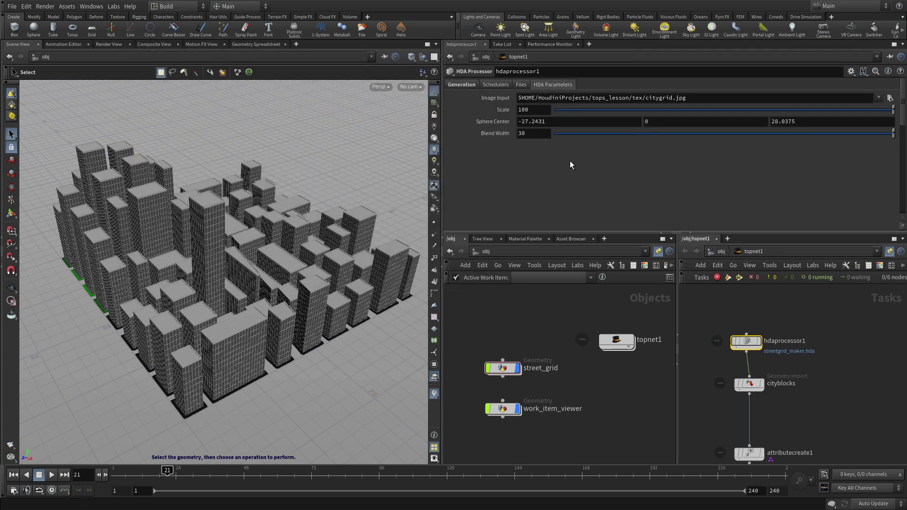
Rename the HDA Processor node to make_citygrid
double_click(778, 341)
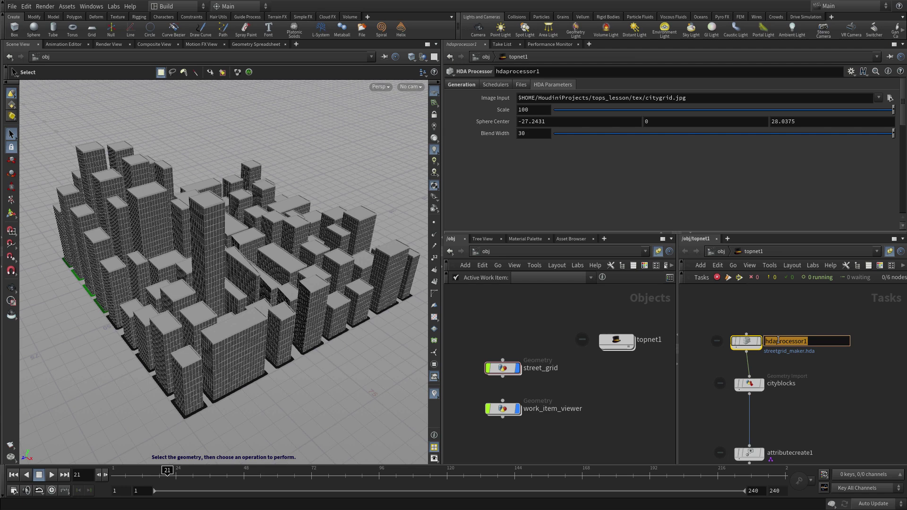
type("make_citygrid")
key("Return")
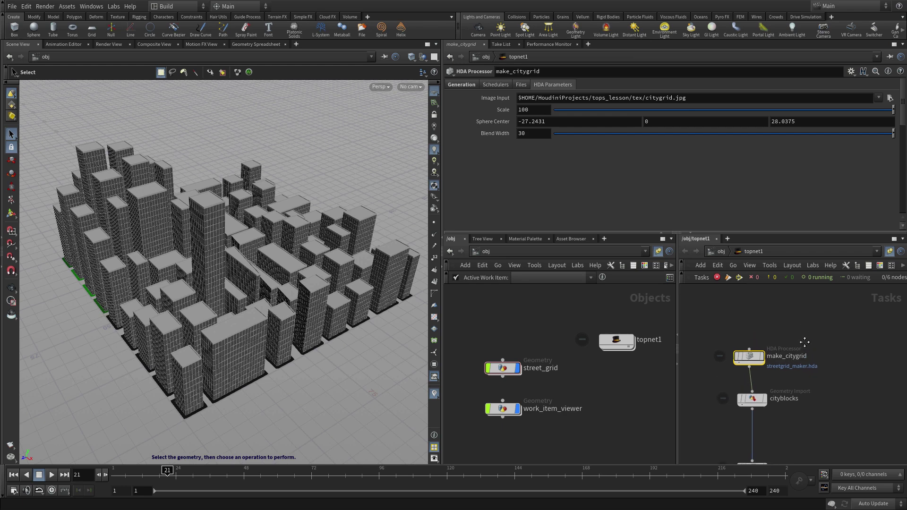
Add a Wedge node above make_citygrid and wire it into make_citygrid
key("Tab")
type("rop")
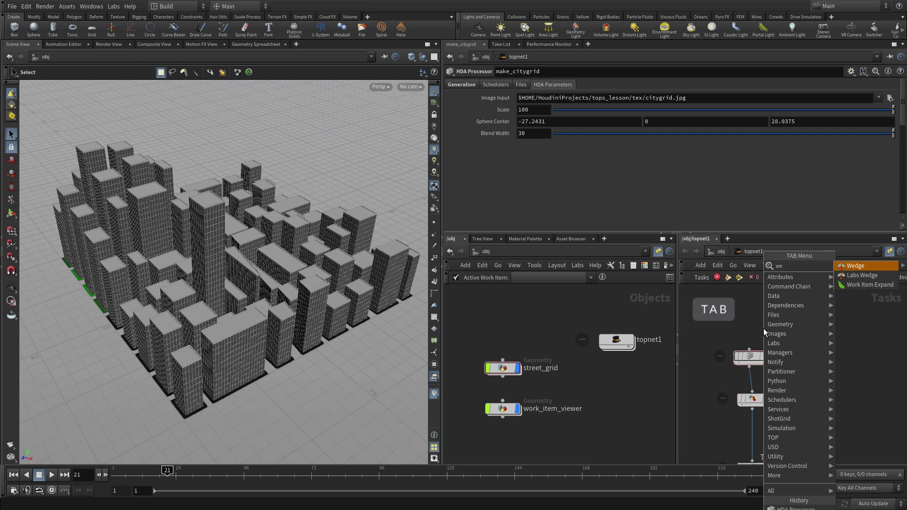
key("Return")
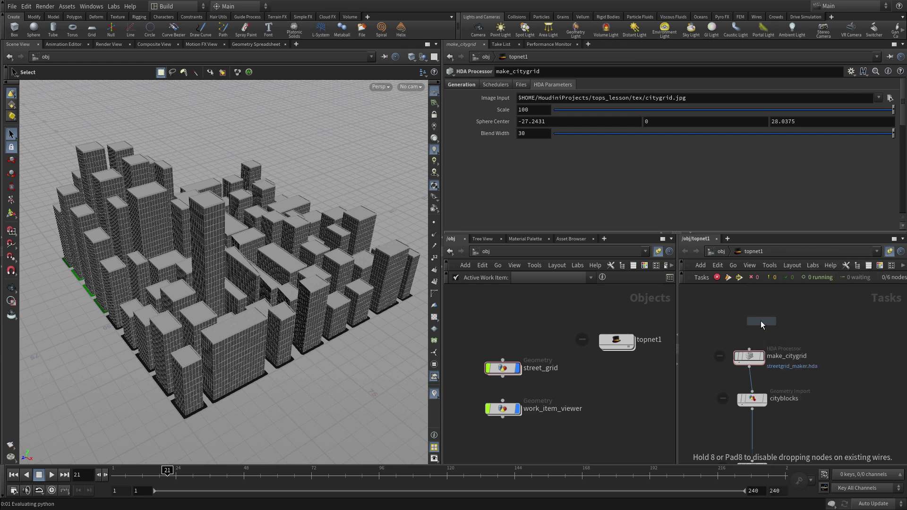
left_click(750, 317)
left_click(750, 326)
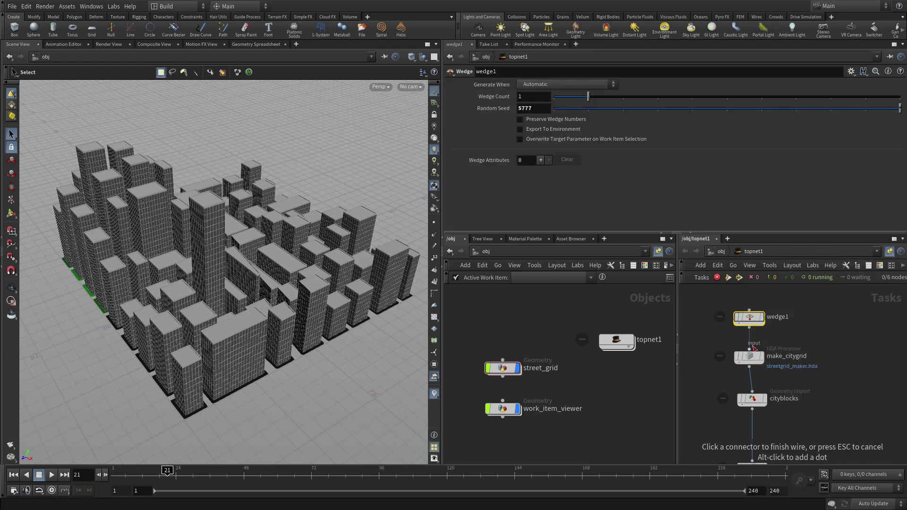
left_click(750, 350)
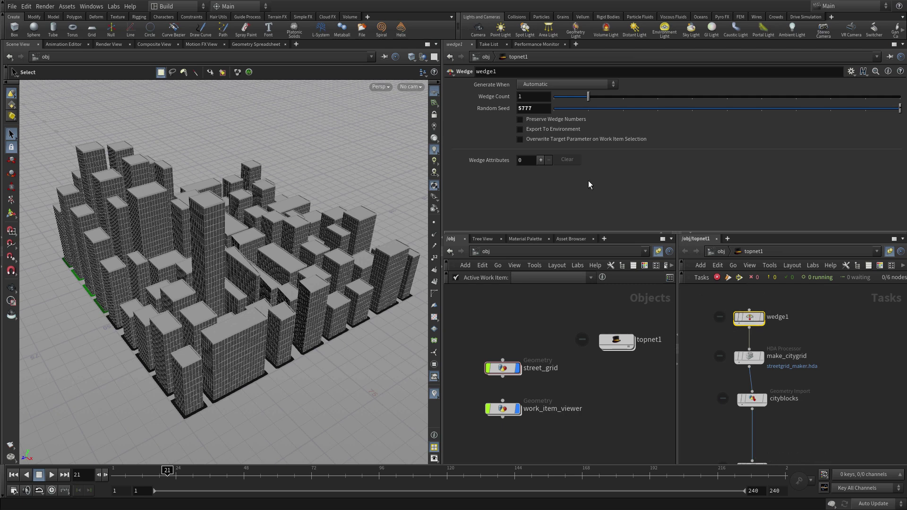
Set wedge1's Wedge Count to 4
left_click(520, 96)
type("4")
key("Return")
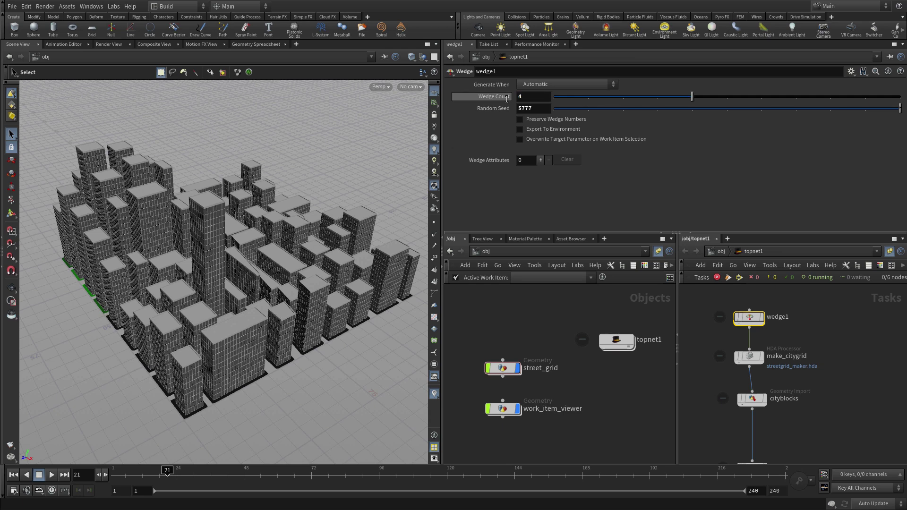
Add a wedge attribute named center_wedge of type Float Vector
left_click(541, 160)
left_click(574, 176)
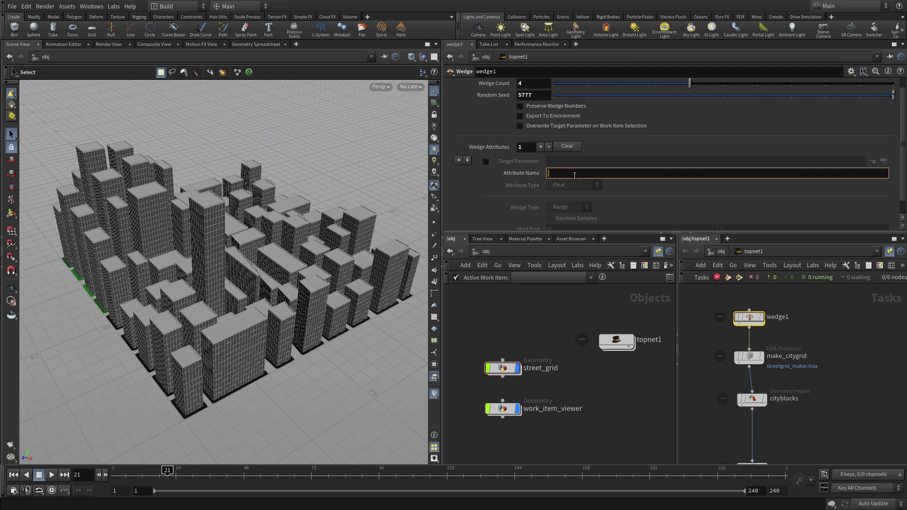
type("center_wedge")
key("Return")
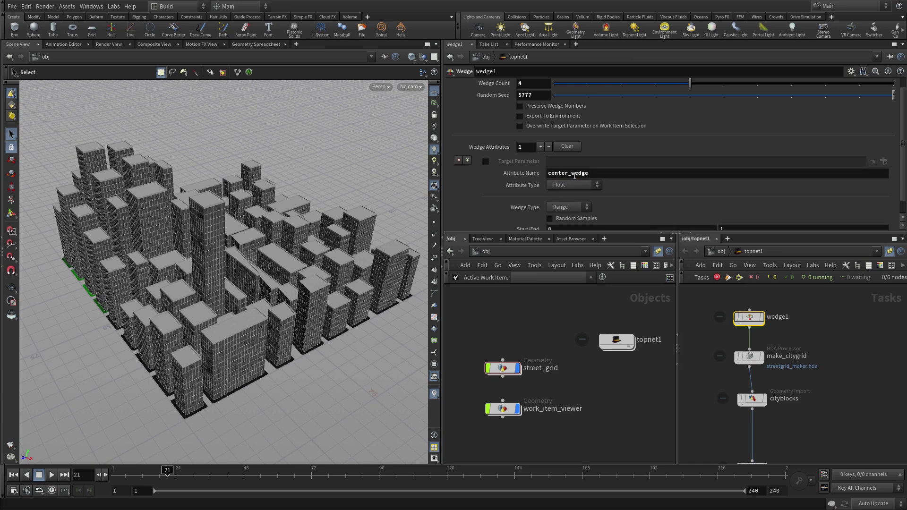
scroll(575, 175, "down", 1)
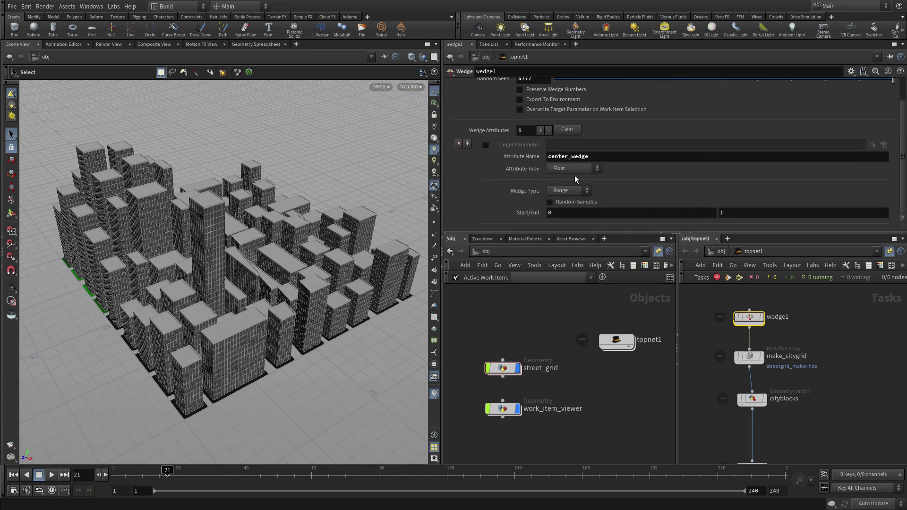
left_click(567, 170)
left_click(566, 187)
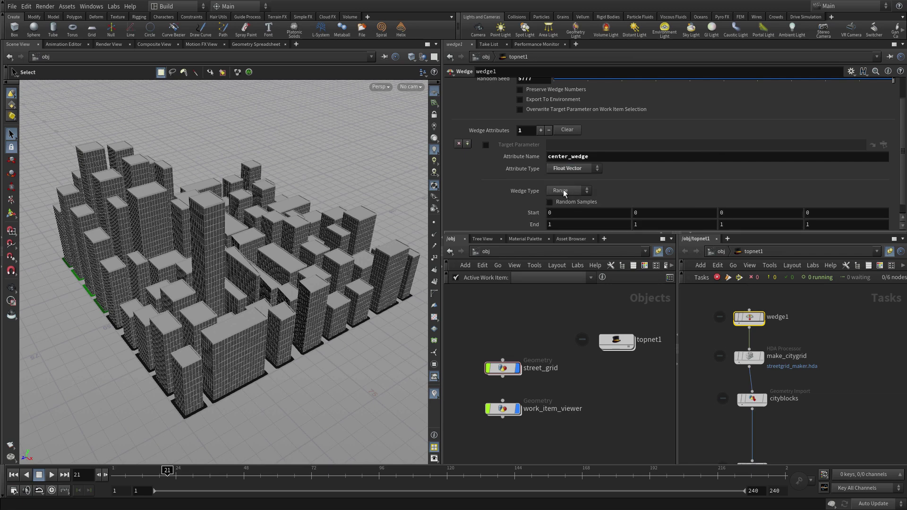
Enable Random Samples and set the Start values to -50 0 -50
scroll(659, 187, "down", 1)
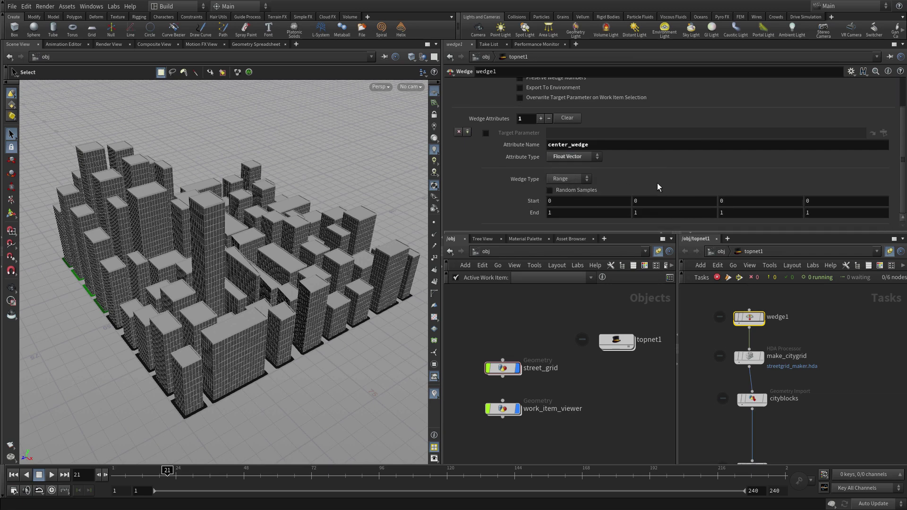
left_click(563, 191)
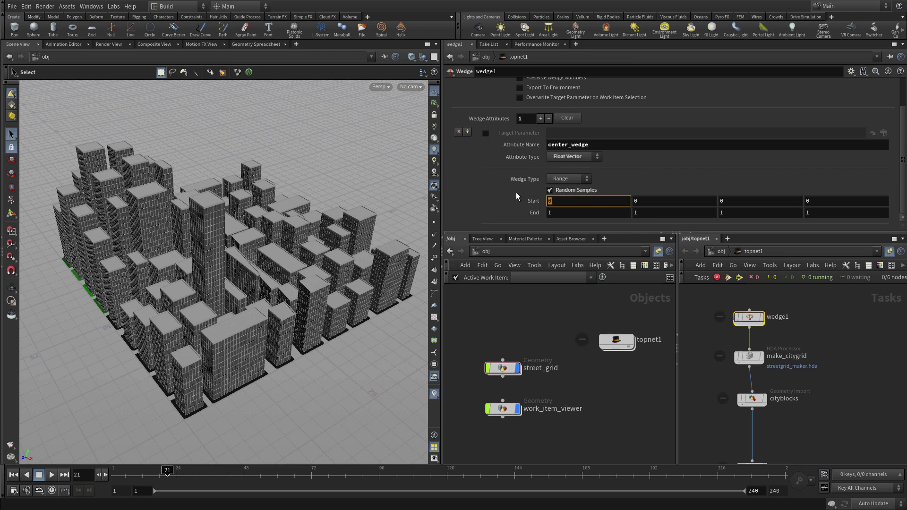
type("-50")
key("Tab")
key("Tab")
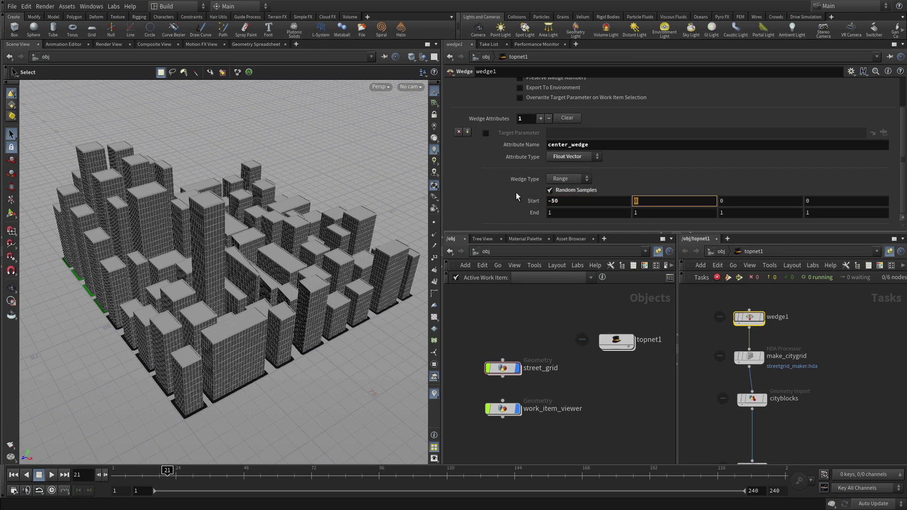
type("-50")
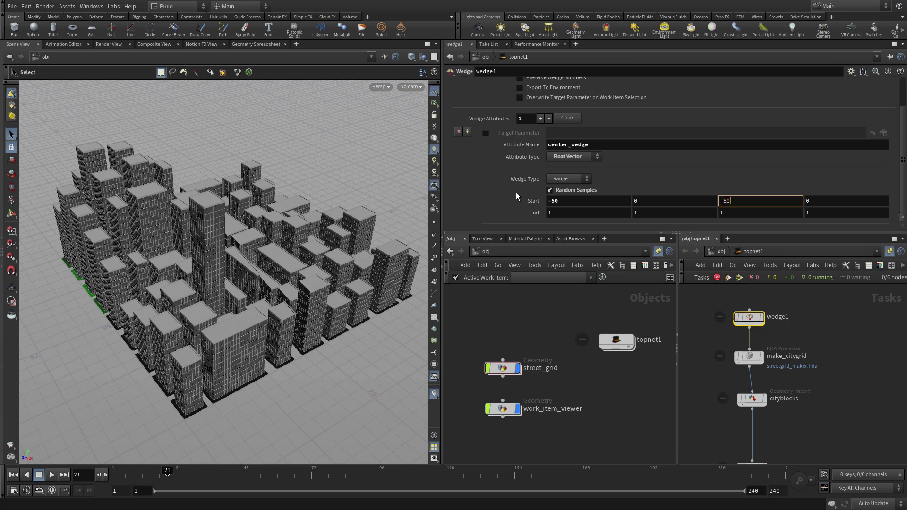
Set the End values to 50 0 50 0
left_click(556, 211)
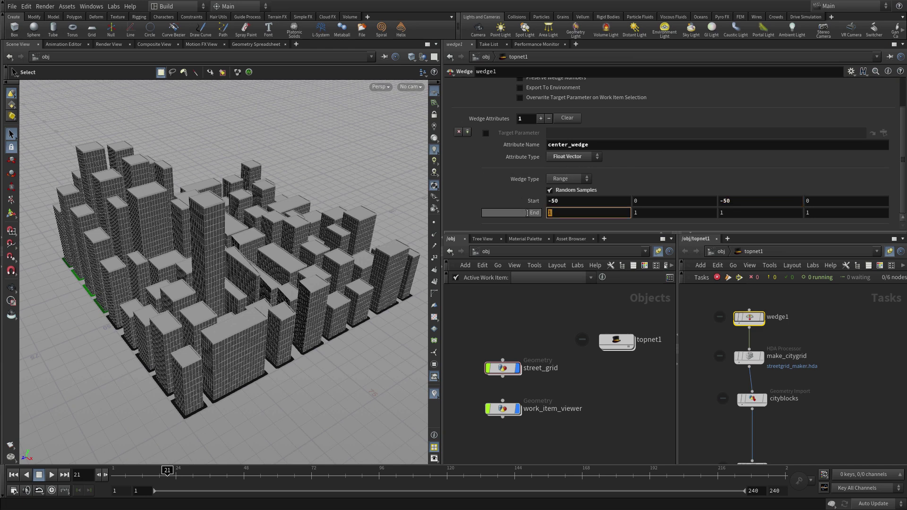
type("50")
key("Tab")
type("5")
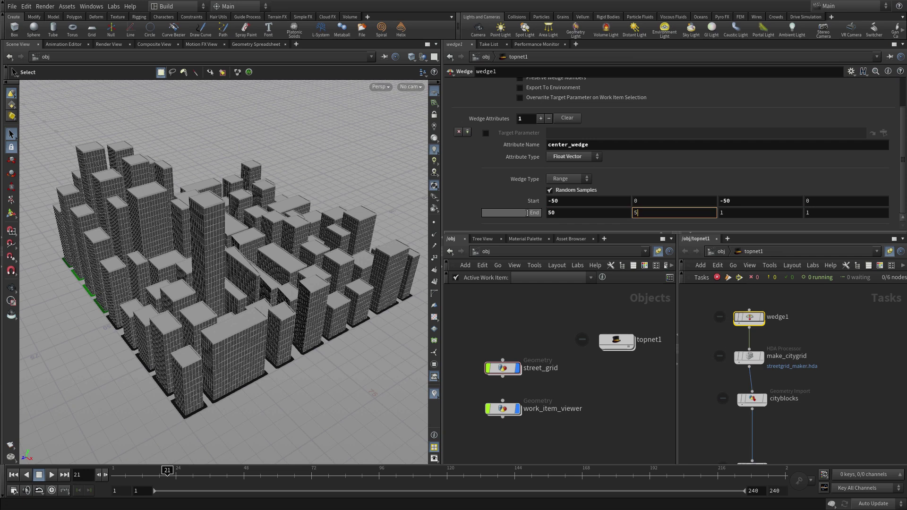
type("0")
key("BackSpace")
key("Tab")
type("50")
key("Tab")
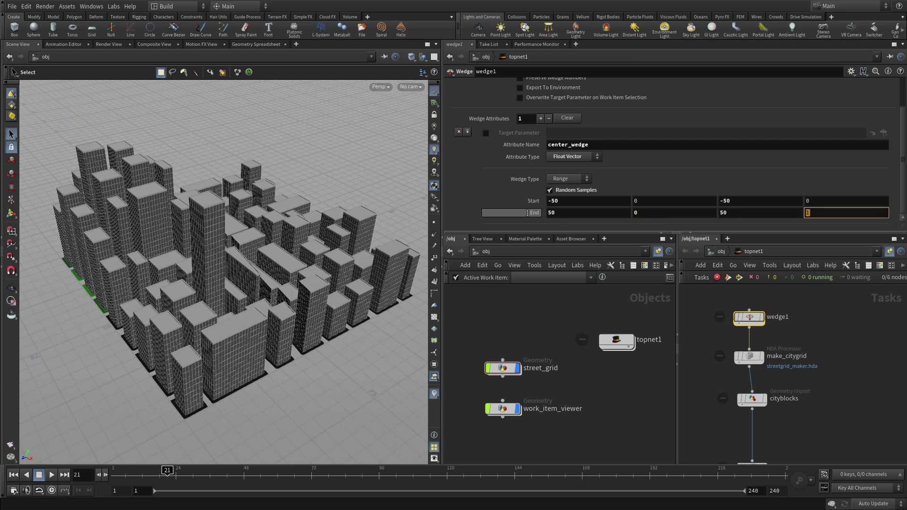
left_click(842, 359)
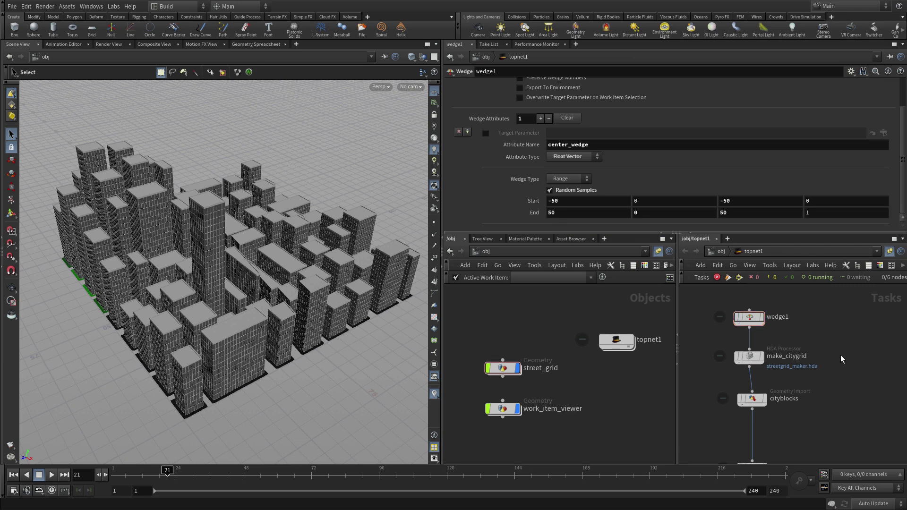
left_click(797, 215)
type("0")
key("Return")
left_click(750, 358)
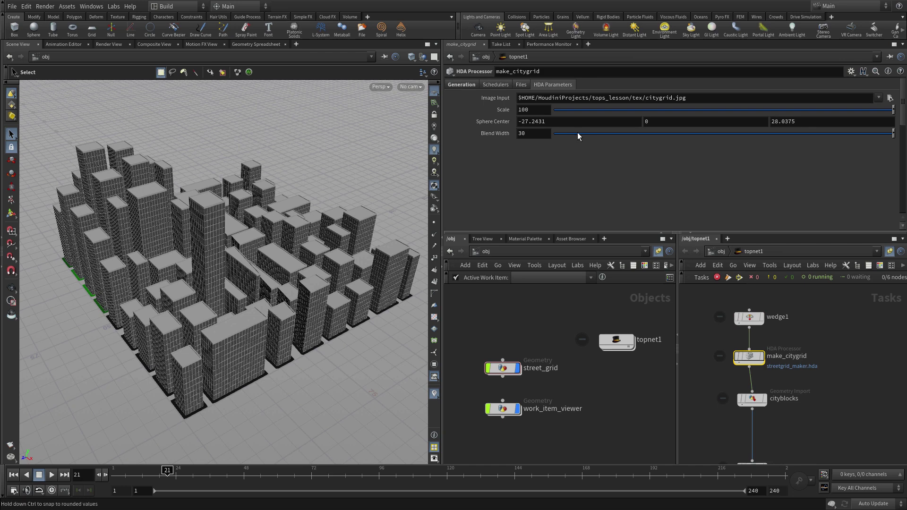
left_click(523, 121)
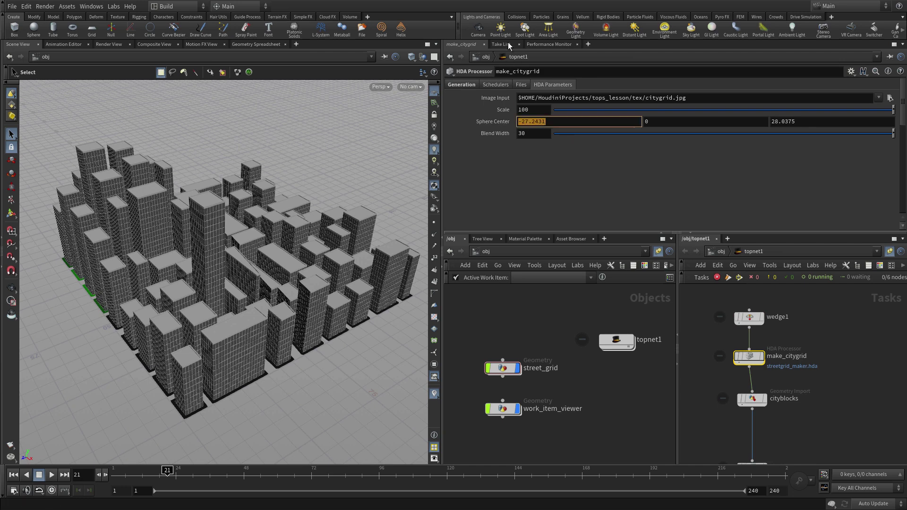
type("@cen")
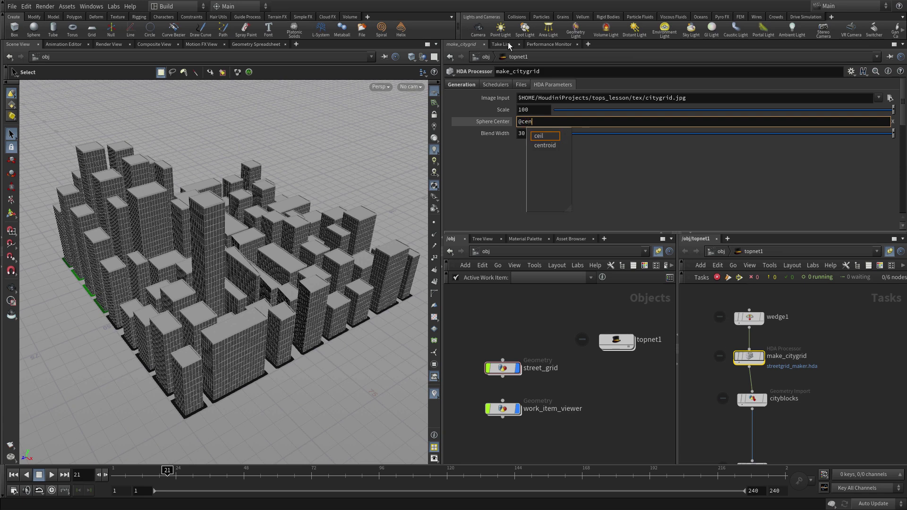
type("ter_wedge")
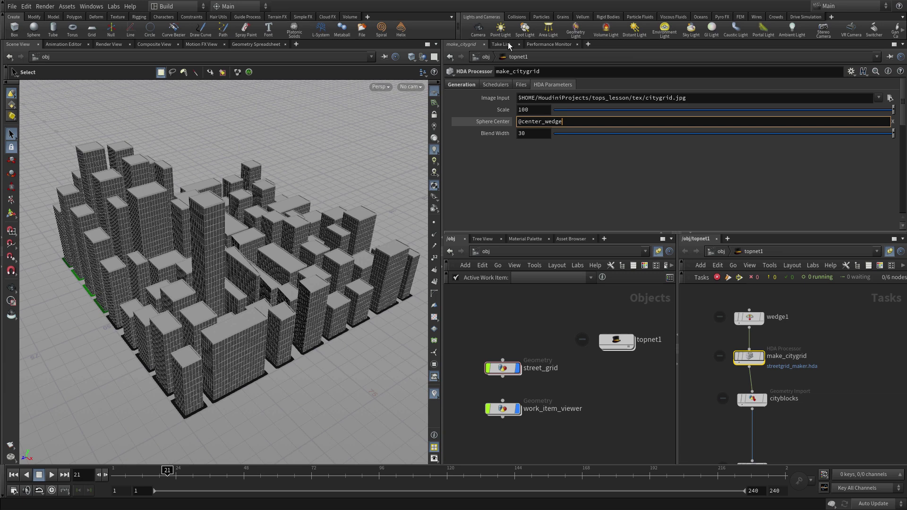
type(".0")
key("Tab")
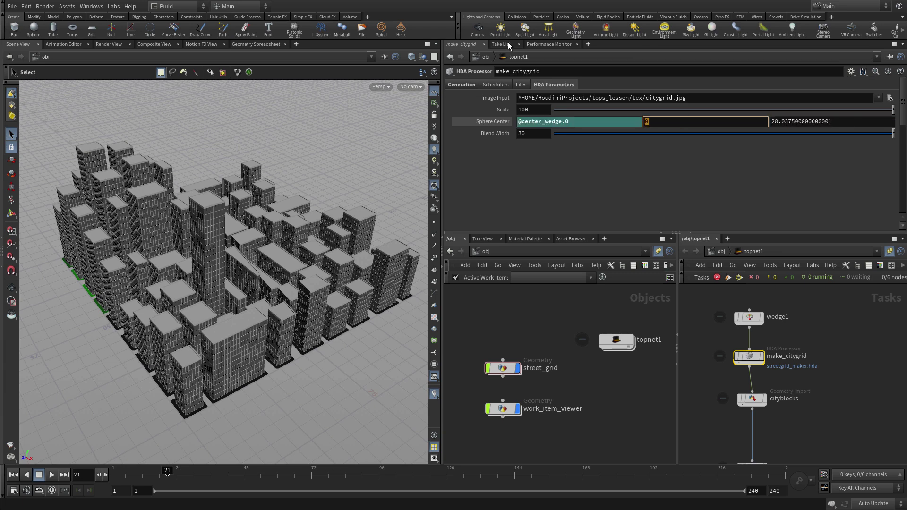
type("@cventer_wedge.1")
key("Return")
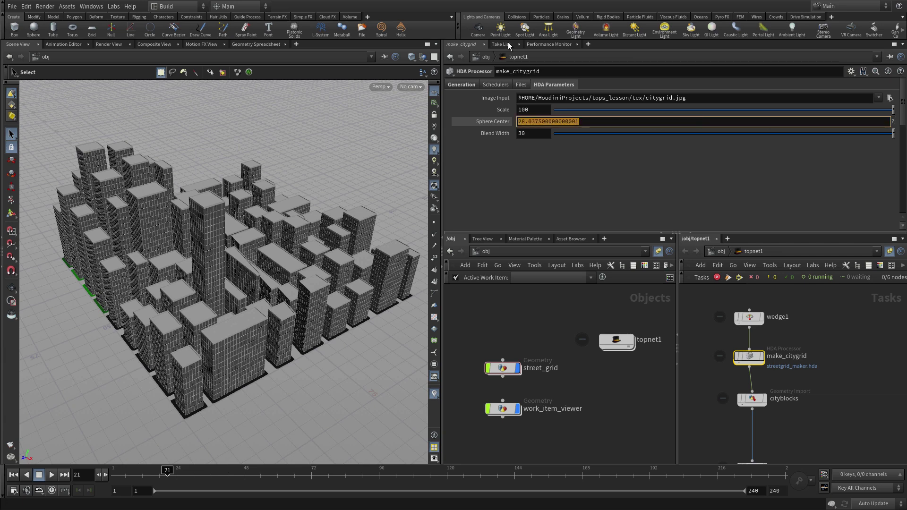
type("@c")
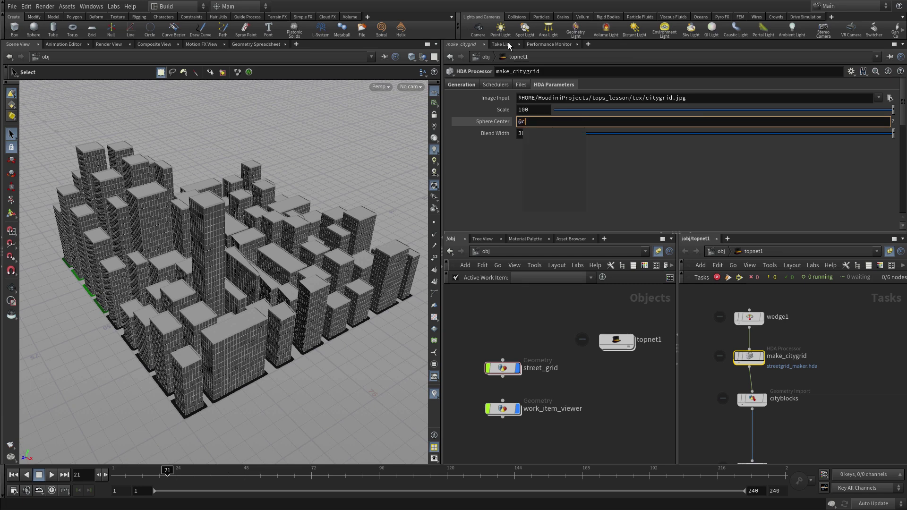
type("enter_wedge.2")
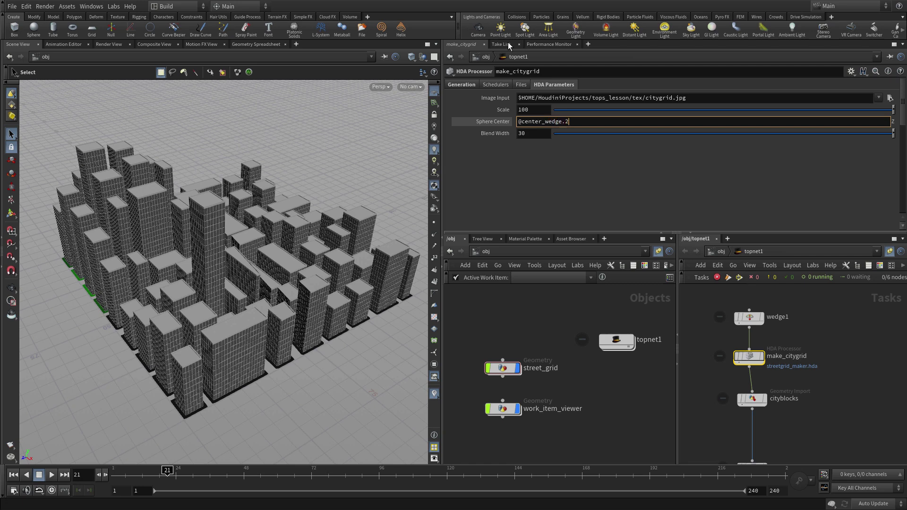
key("Return")
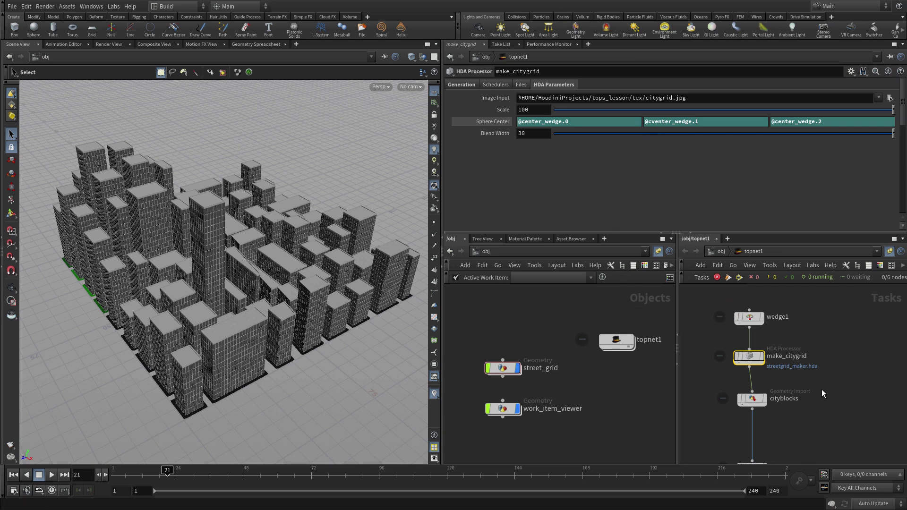
Dirty and recook the make_citygrid node
middle_click_drag(827, 395, 811, 369)
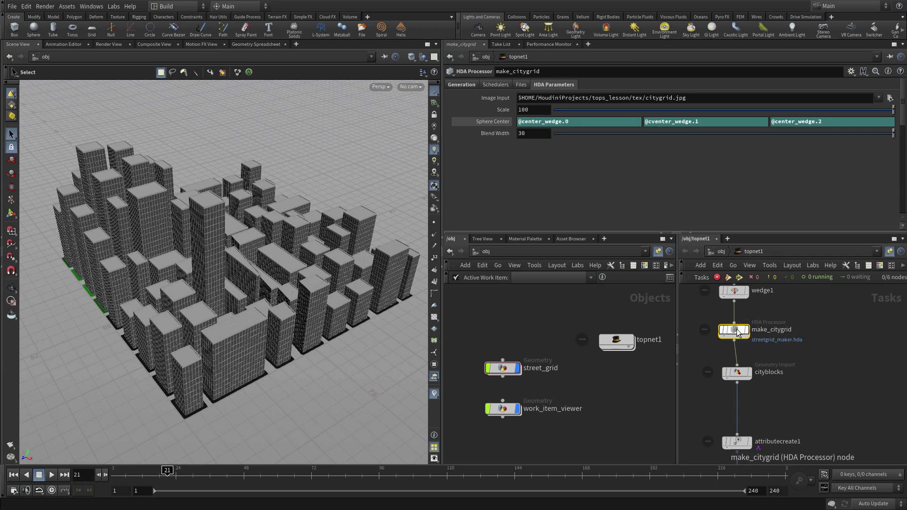
right_click(738, 333)
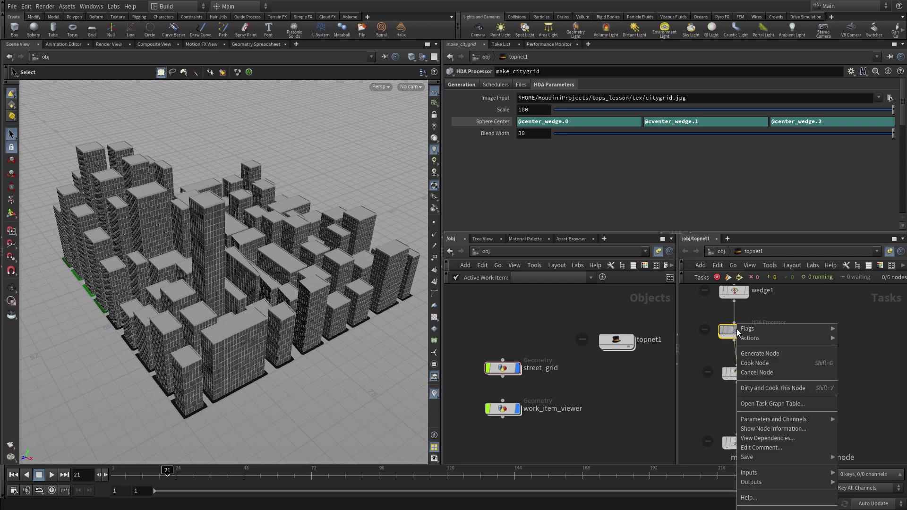
left_click(790, 390)
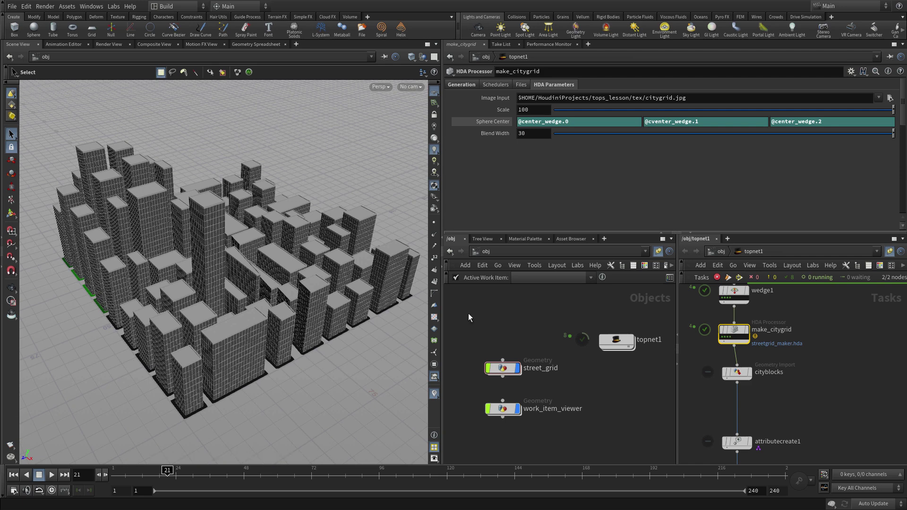
Hide street_grid and preview make_citygrid's work items, including make_citygrid_5022, to compare green districts
left_click(519, 372)
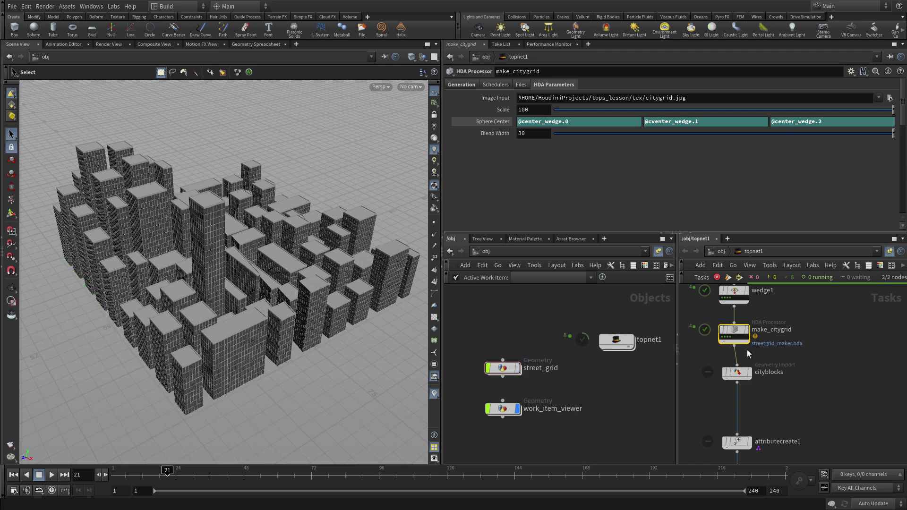
left_click(724, 337)
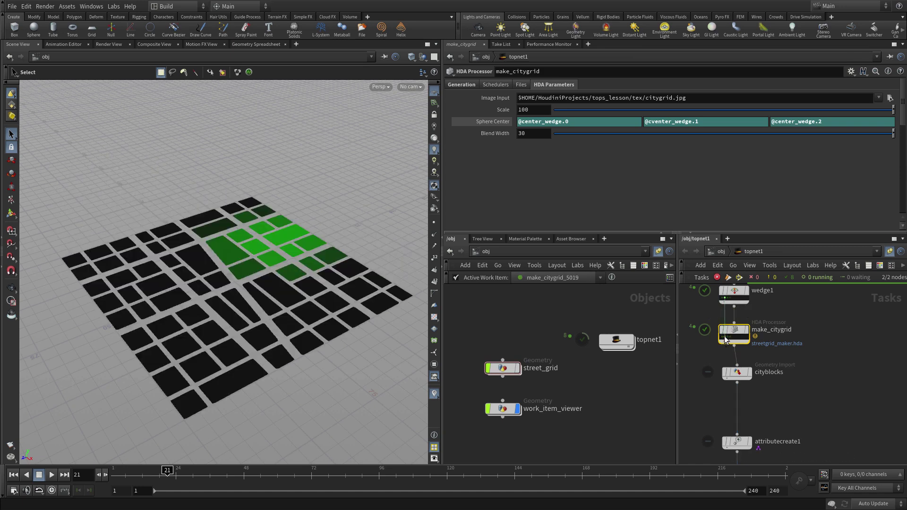
left_click(727, 337)
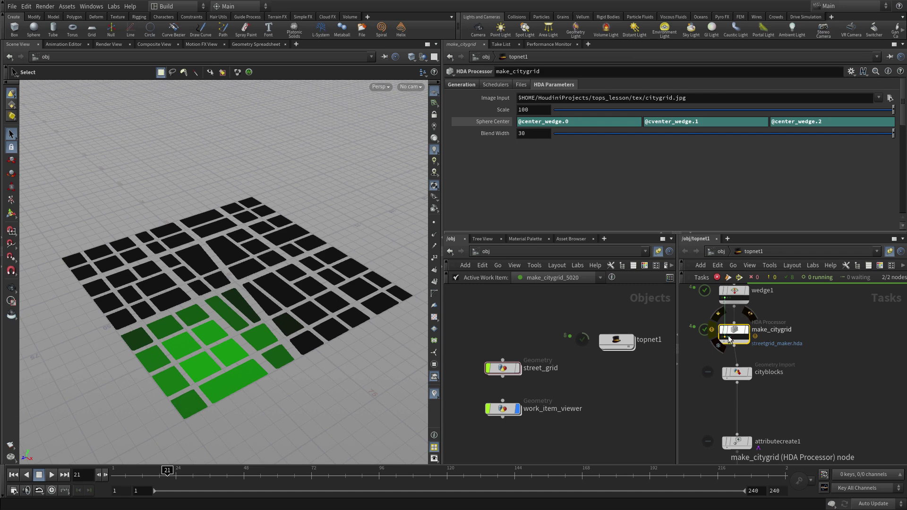
left_click(730, 339)
left_click(731, 339)
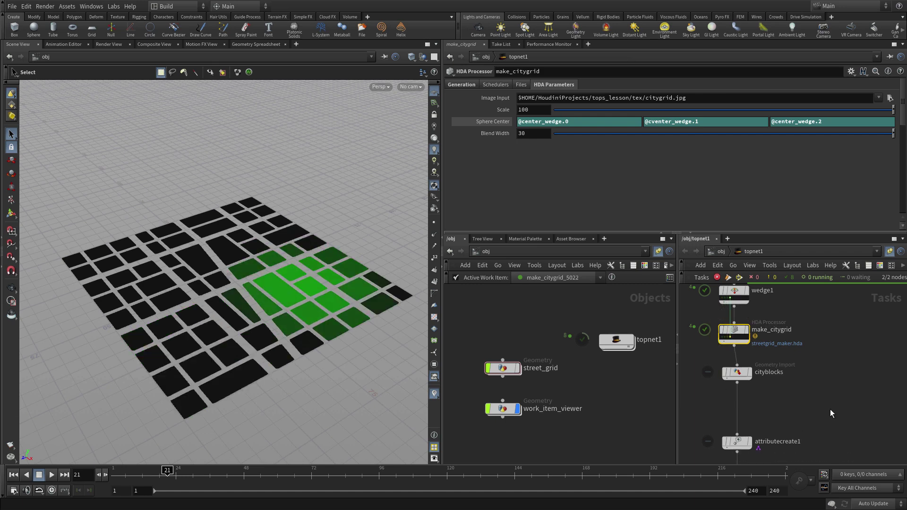
Add a second wedge attribute named seed_wedge to wedge1 with its range end set to 1000
left_click(734, 293)
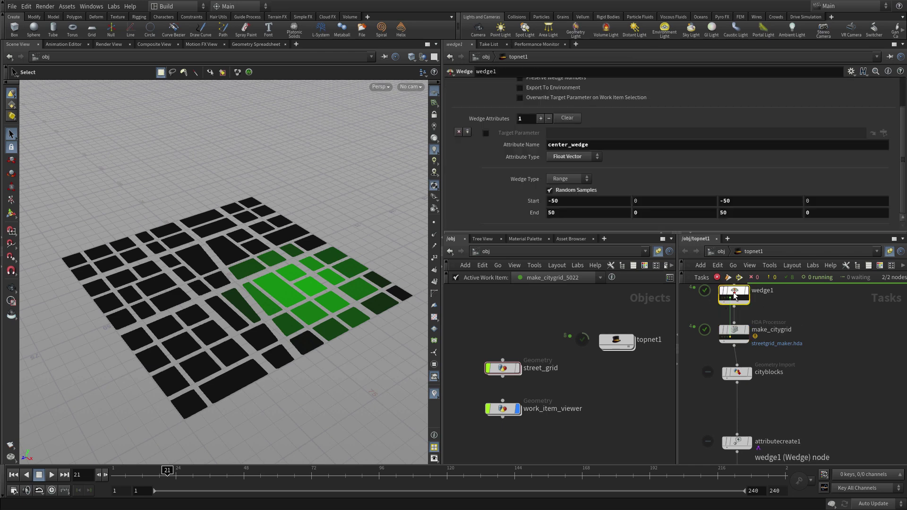
left_click(466, 132)
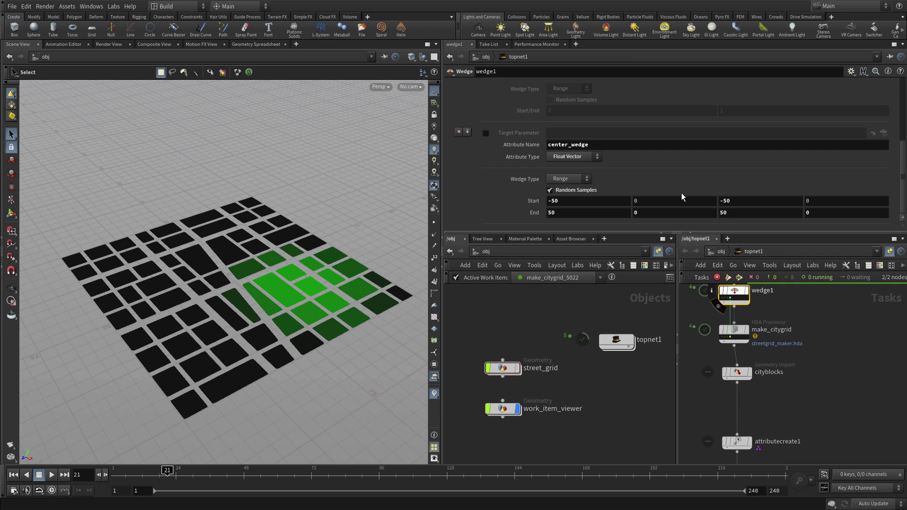
scroll(667, 169, "up", 3)
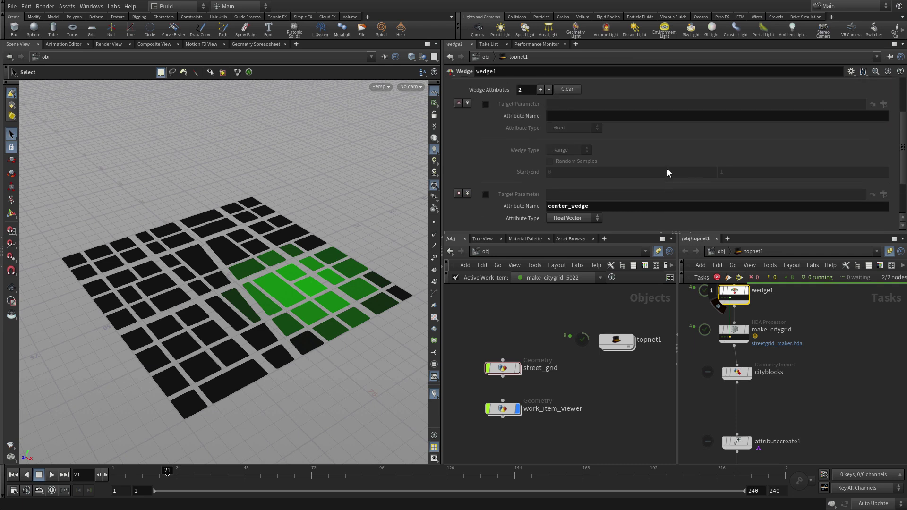
left_click(594, 117)
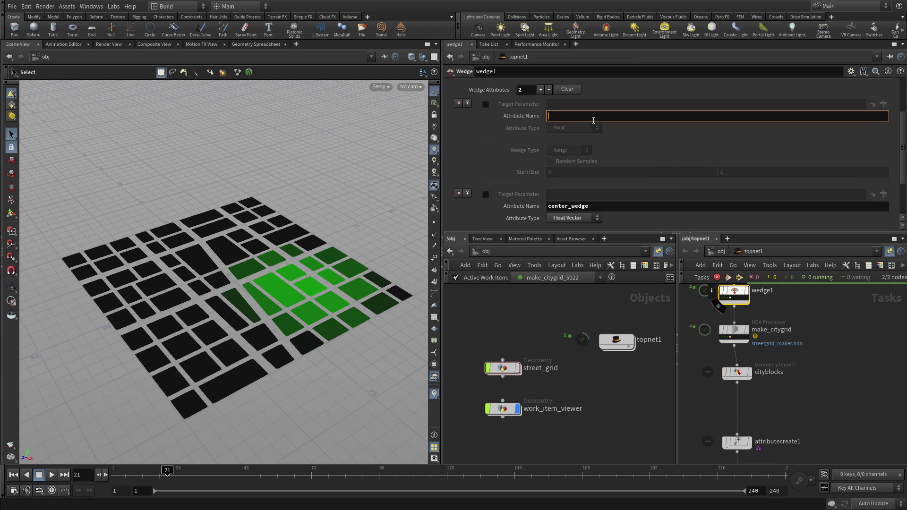
type("seed_wedge")
key("Return")
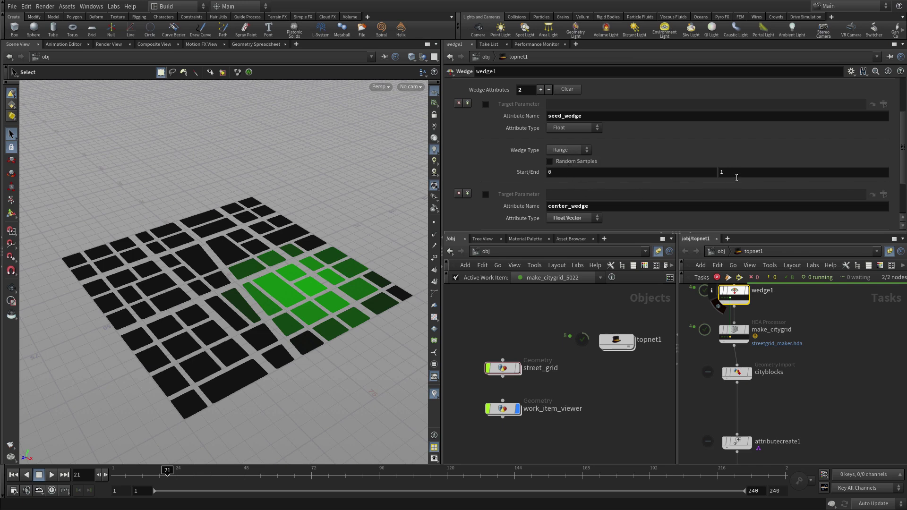
left_click(731, 171)
type("000")
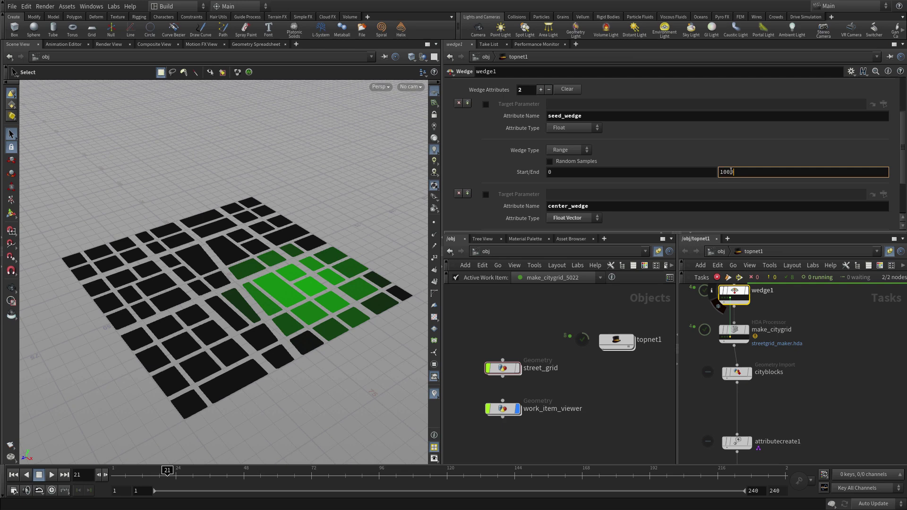
key("Return")
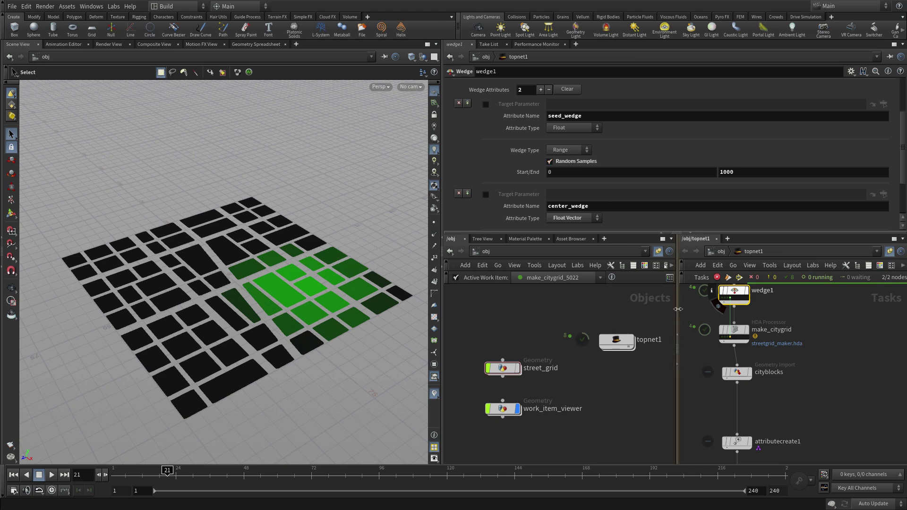
middle_click_drag(823, 386, 822, 343)
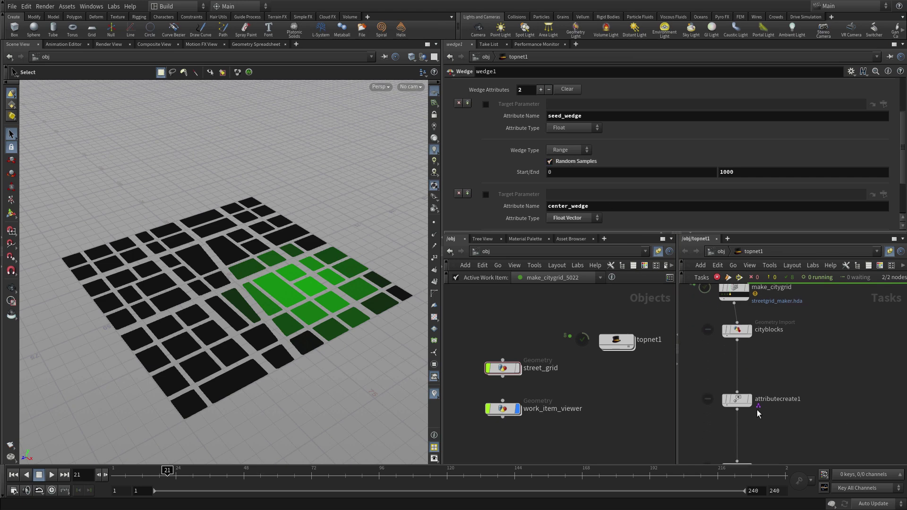
left_click(743, 401)
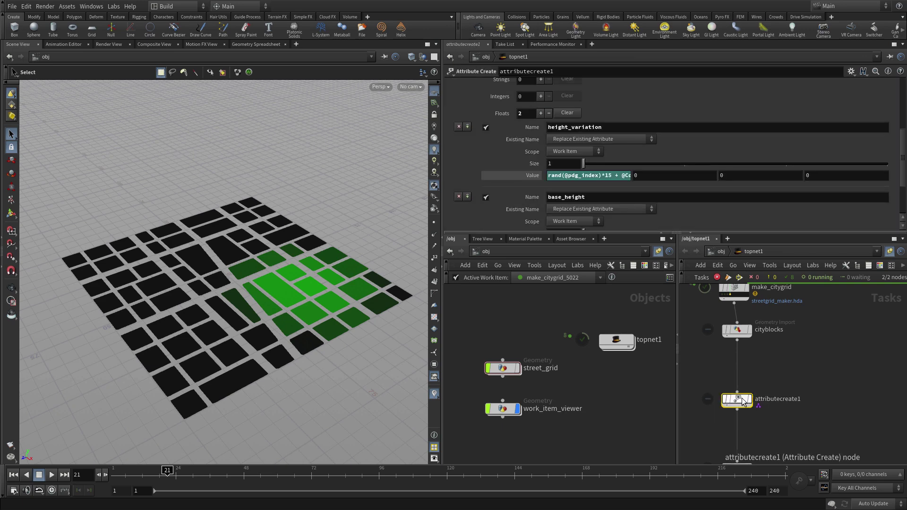
left_click(623, 176)
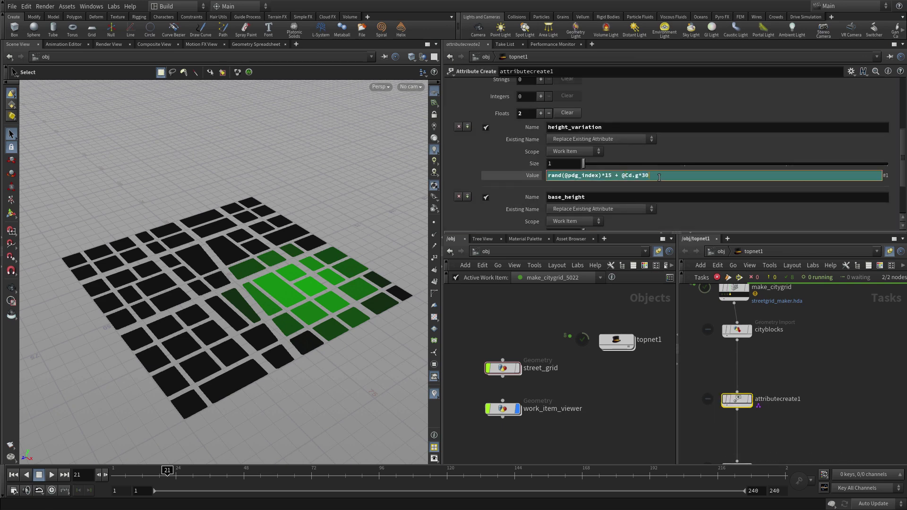
type("*@seed_wedge")
key("Return")
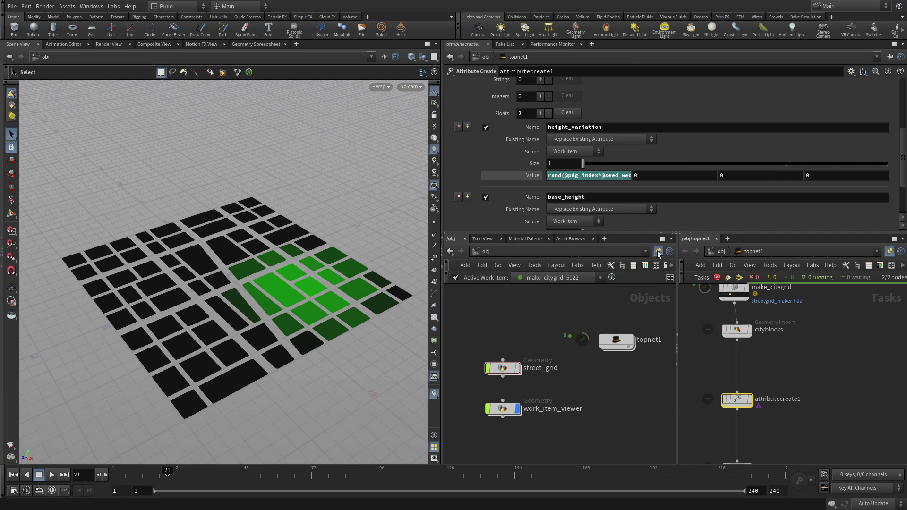
middle_click_drag(798, 349, 804, 399)
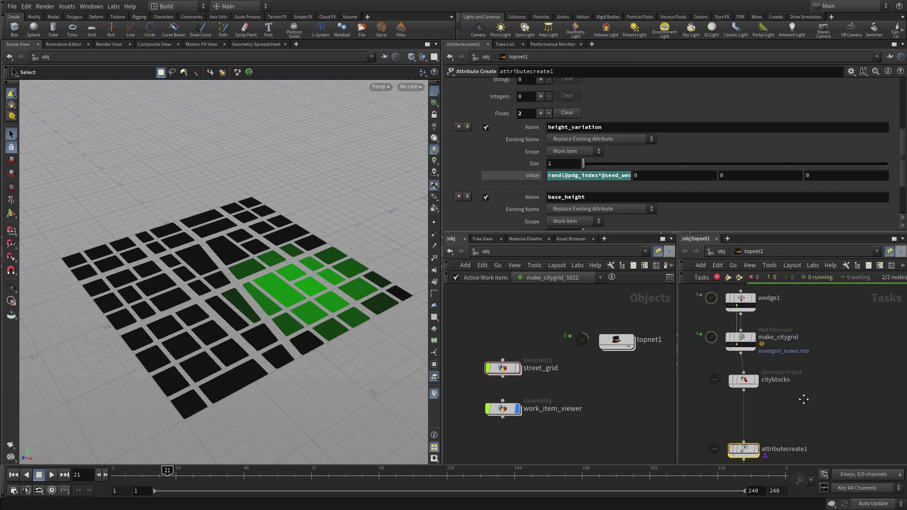
left_click(744, 338)
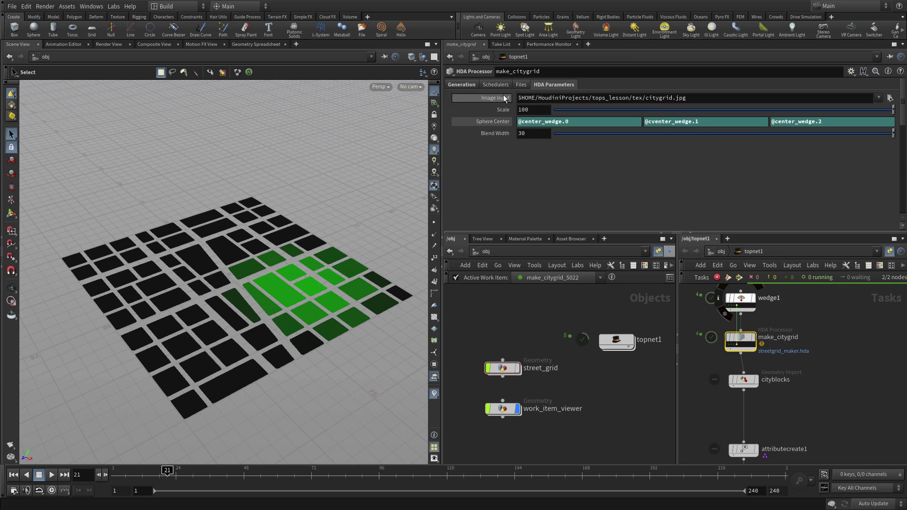
left_click(473, 84)
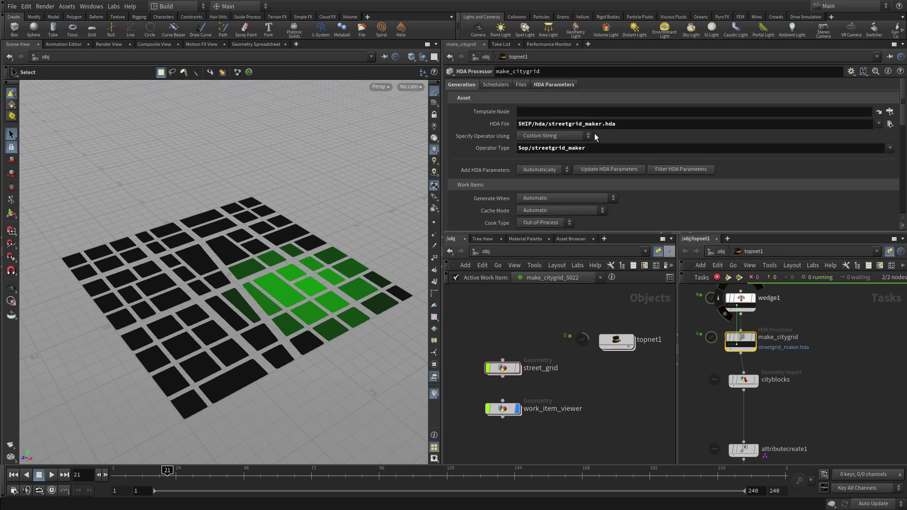
scroll(602, 131, "down", 8)
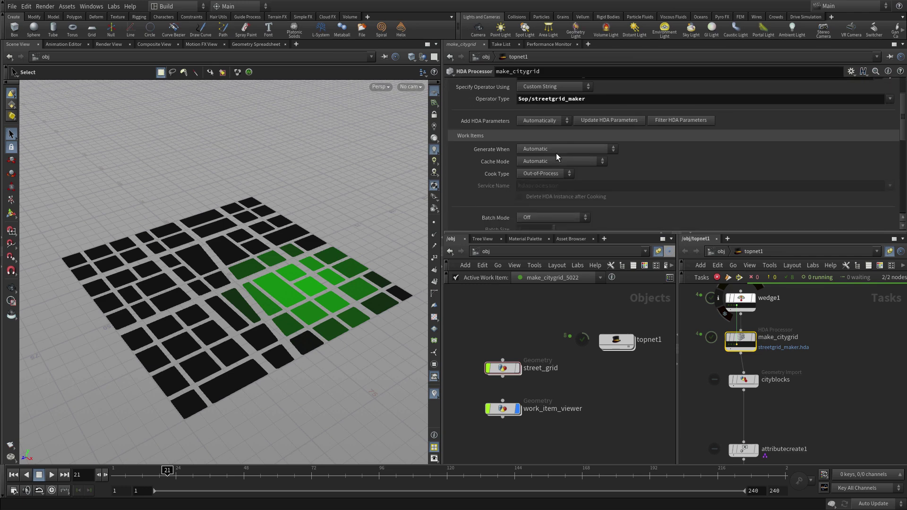
scroll(557, 152, "down", 6)
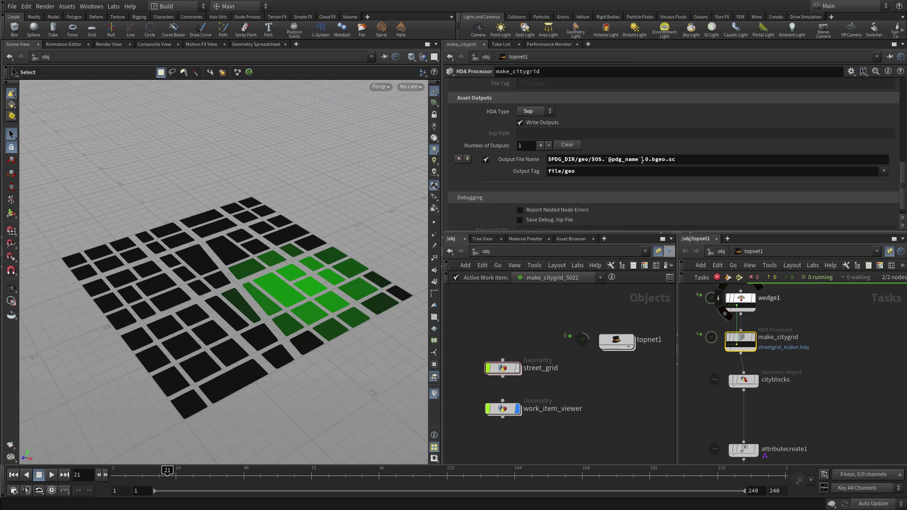
left_click(642, 160)
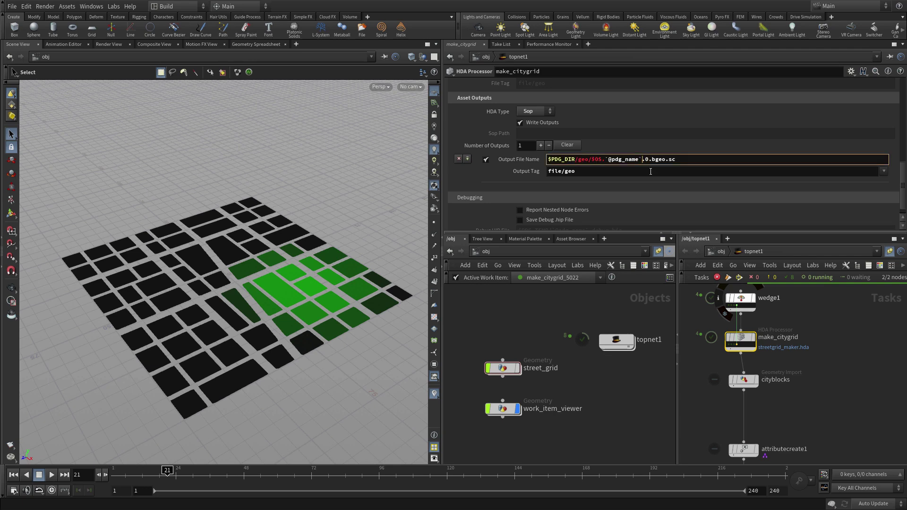
type(".`@wedgenum`.")
left_click_drag(683, 160, 645, 161)
left_click(788, 410)
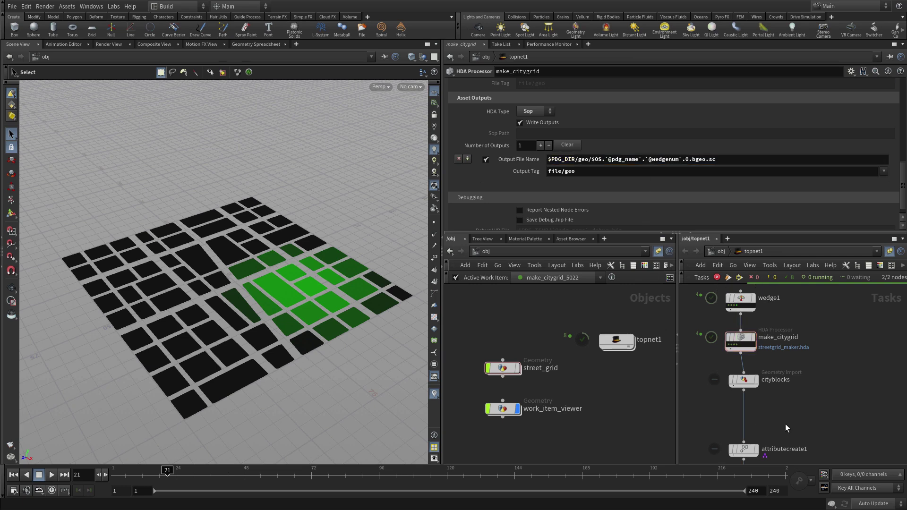
left_click(744, 380)
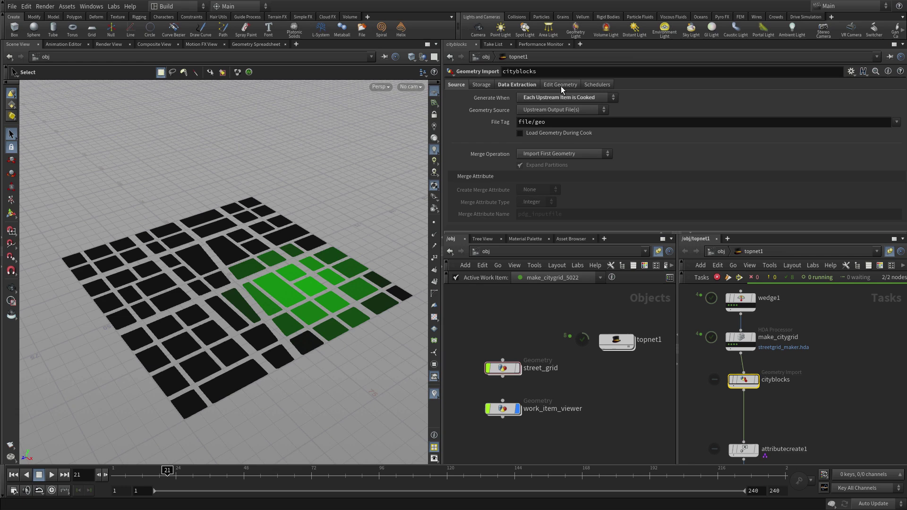
left_click(510, 88)
left_click(489, 86)
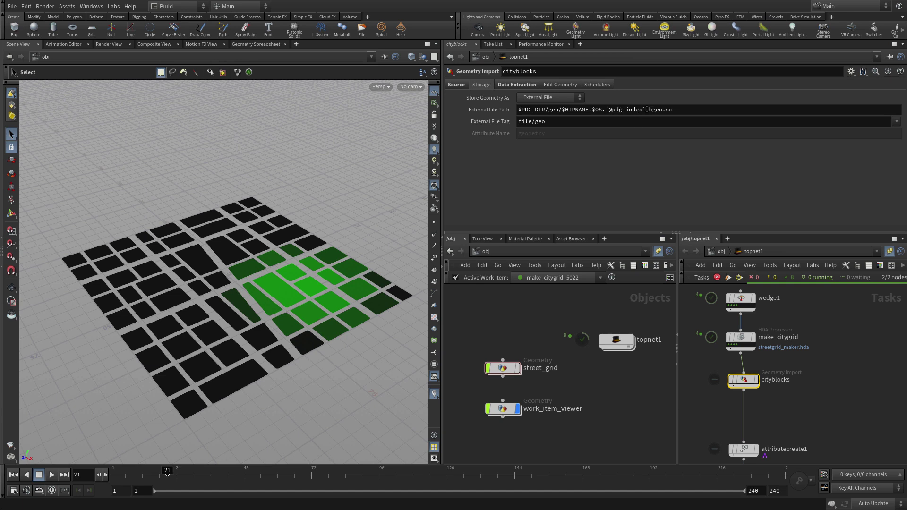
left_click(645, 110)
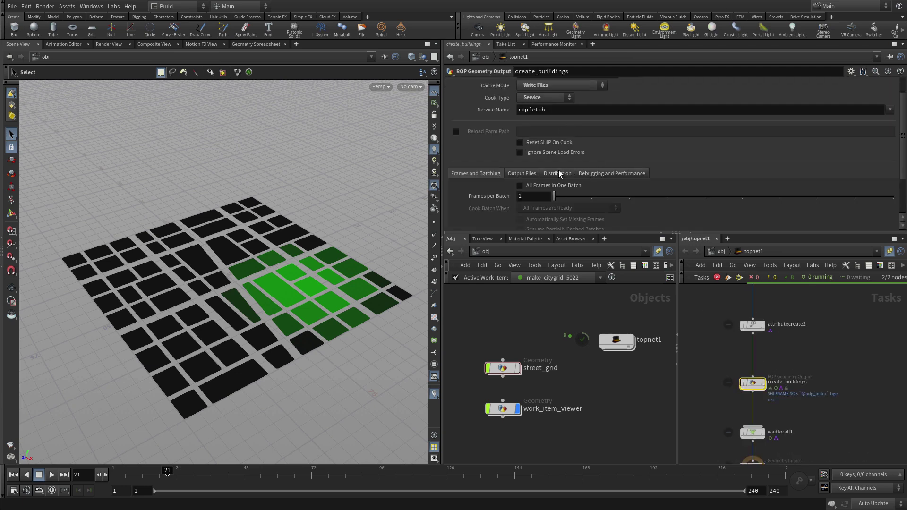
left_click(526, 173)
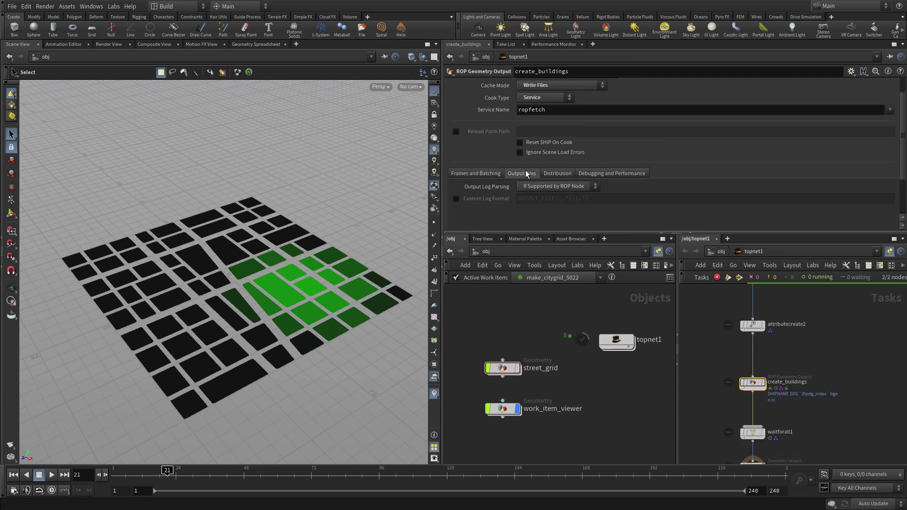
left_click(492, 171)
scroll(558, 135, "down", 3)
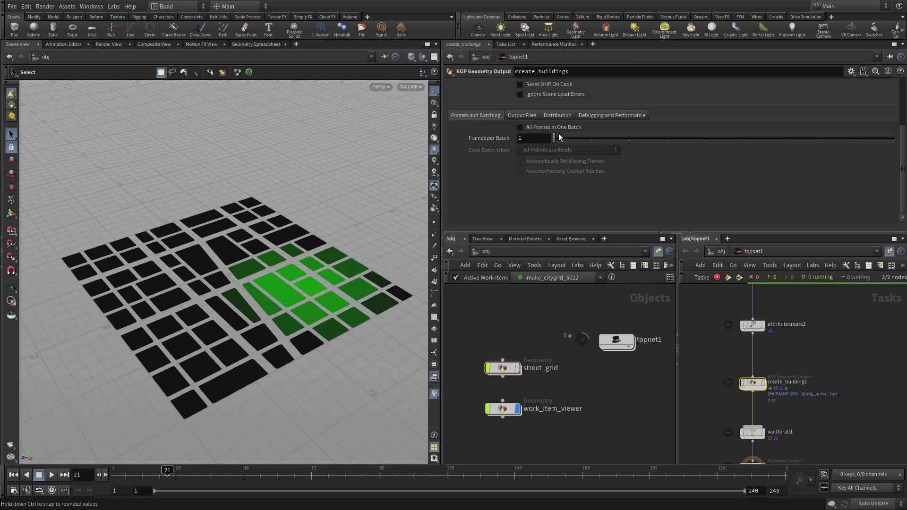
scroll(566, 134, "up", 4)
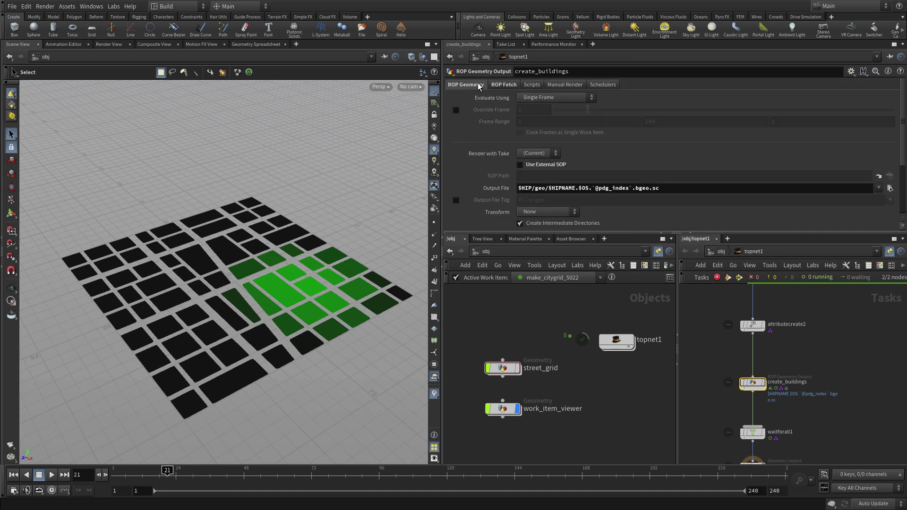
left_click(632, 188)
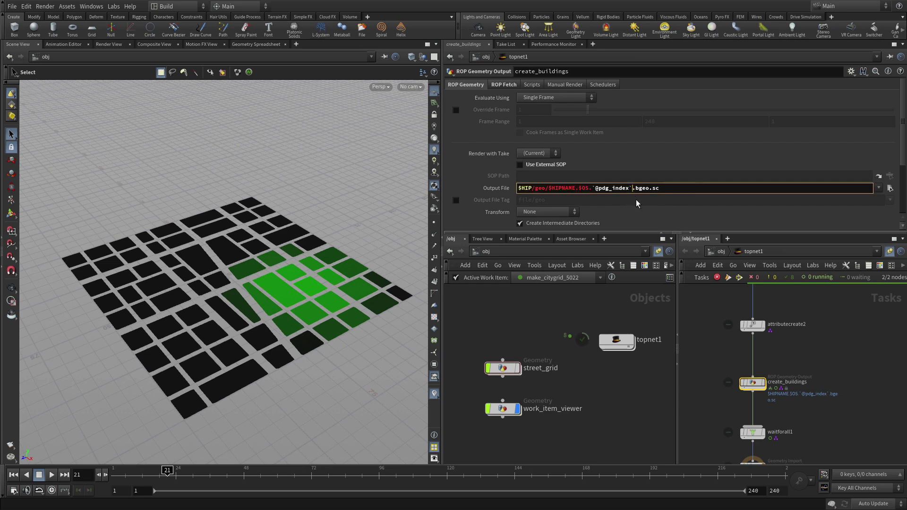
type("`@wedgenum`")
key("Left")
key("Left")
key("Left")
key("Left")
key("Left")
key("Left")
key("Left")
key("Left")
key("Left")
key("Left")
type(".")
left_click(705, 339)
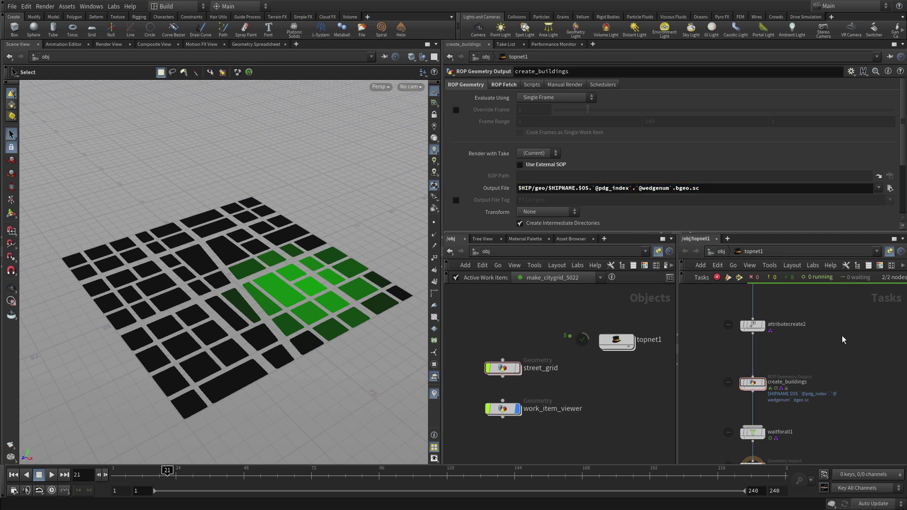
scroll(844, 339, "up", 2)
scroll(816, 421, "up", 4)
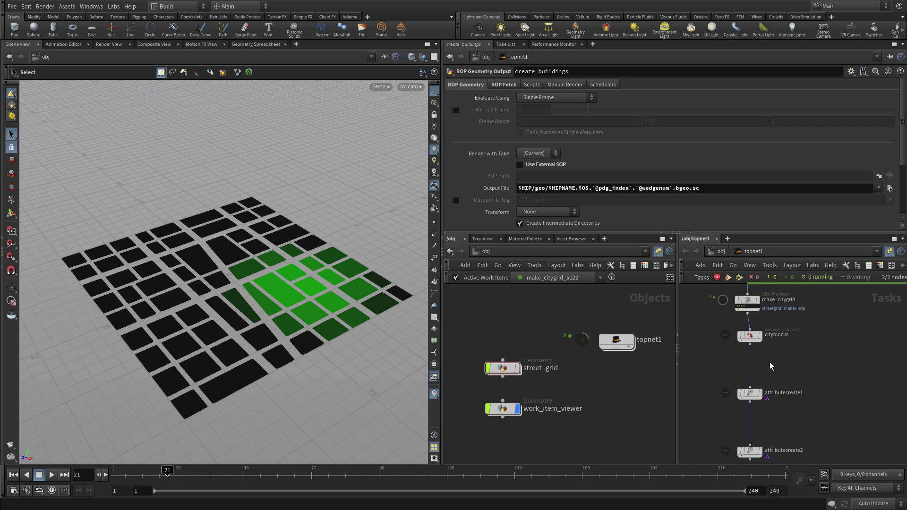
mouse_move(752, 337)
left_click(751, 337)
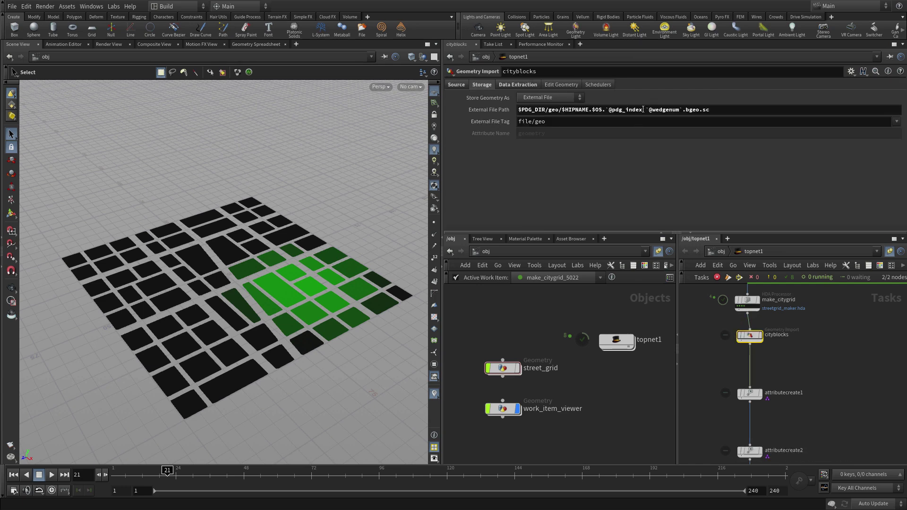
left_click(645, 110)
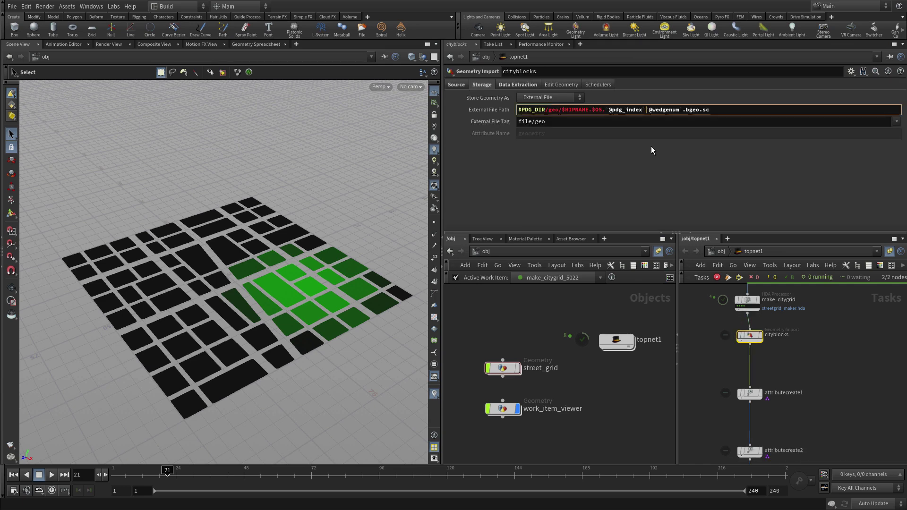
type(".")
key("Return")
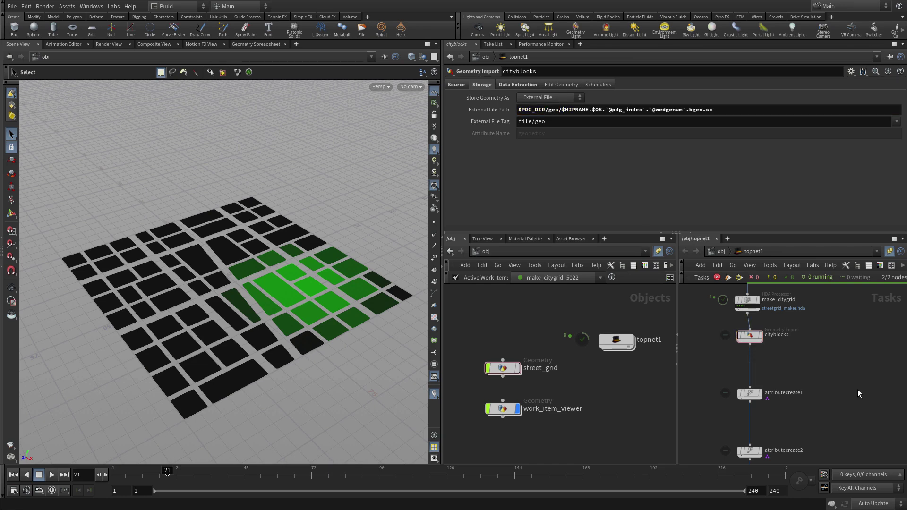
scroll(856, 424, "down", 5)
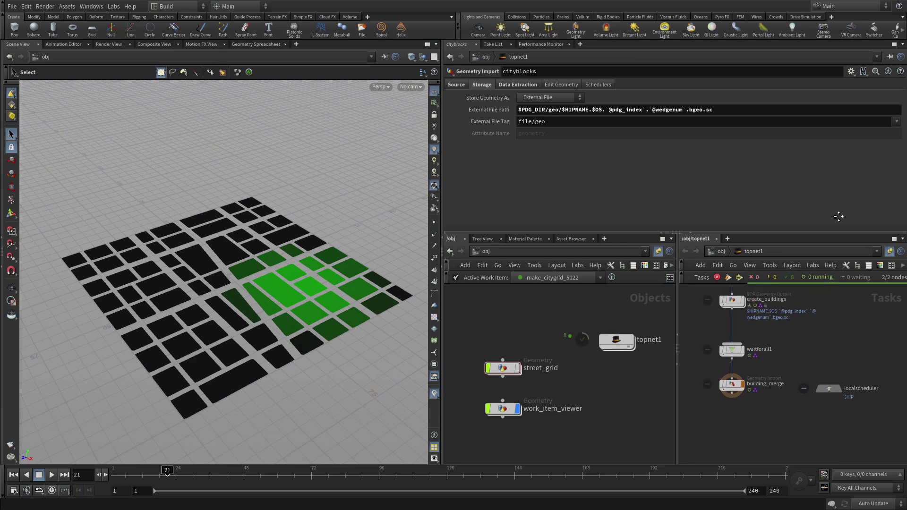
left_click(725, 393)
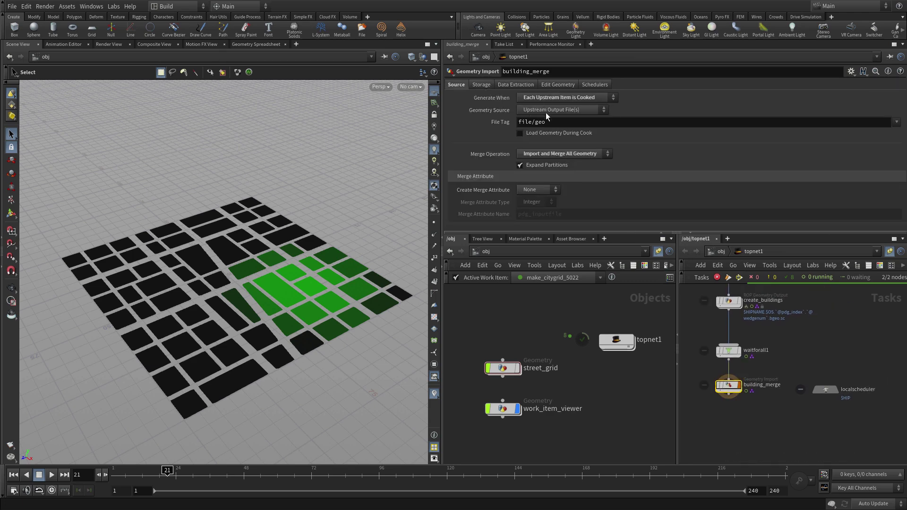
left_click(515, 85)
left_click(483, 84)
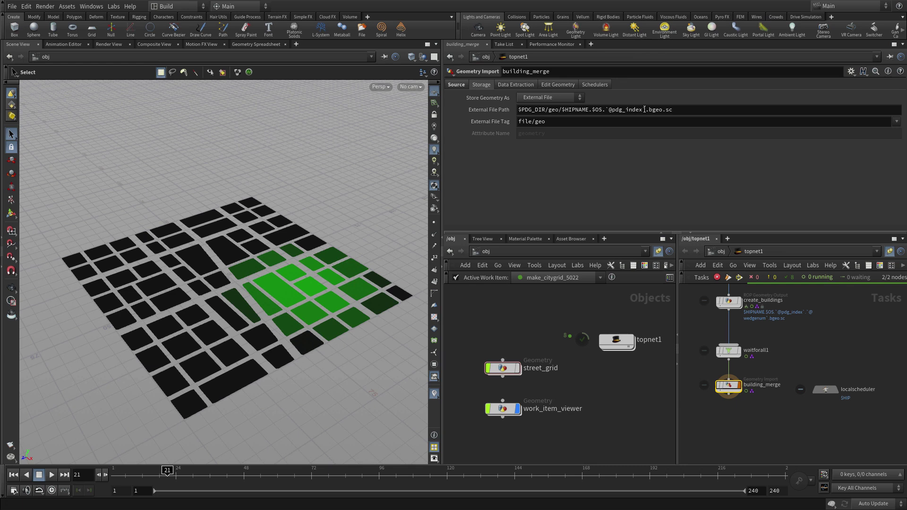
left_click(645, 110)
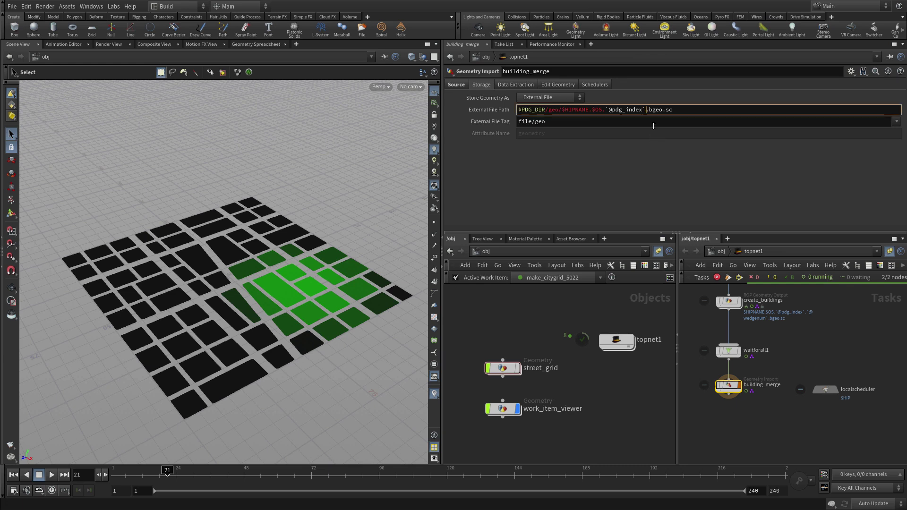
type(".`@wedgenum`.")
key("Return")
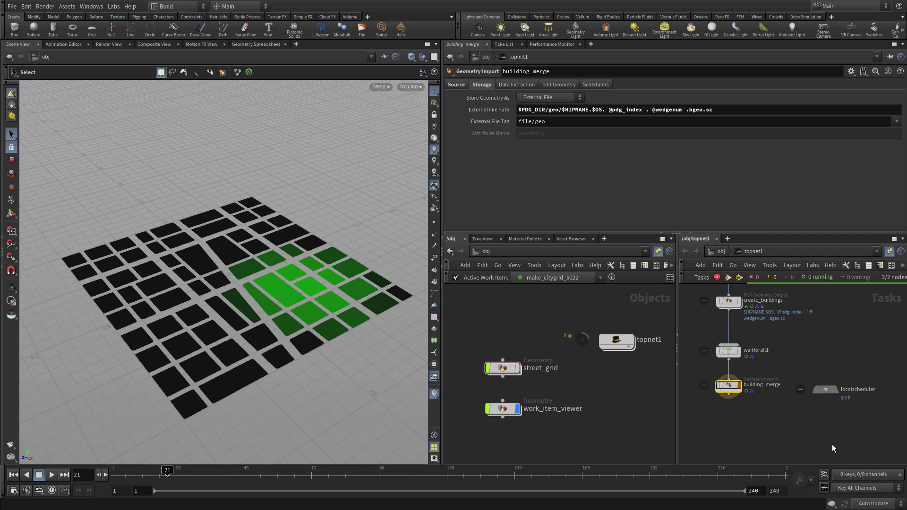
scroll(762, 419, "up", 2)
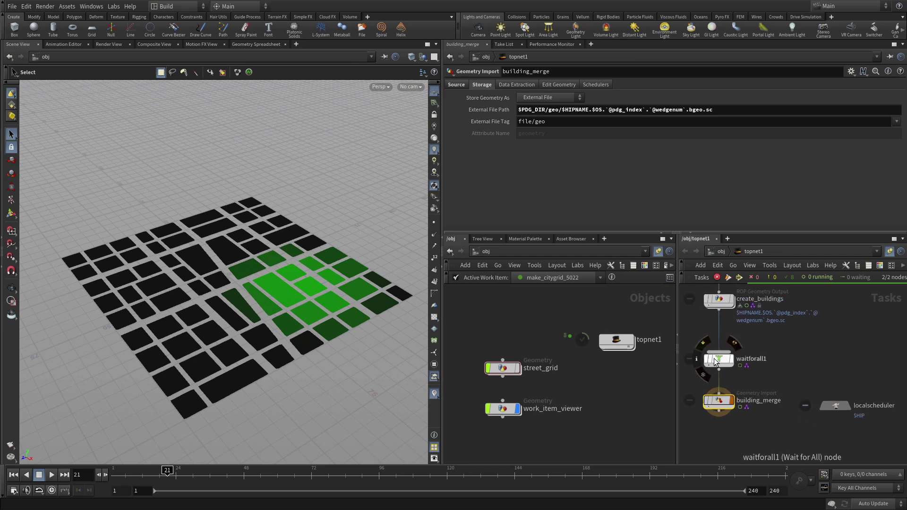
Delete waitforall1 and insert a Partition by Attribute node between create_buildings and building_merge
left_click(716, 362)
key("Delete")
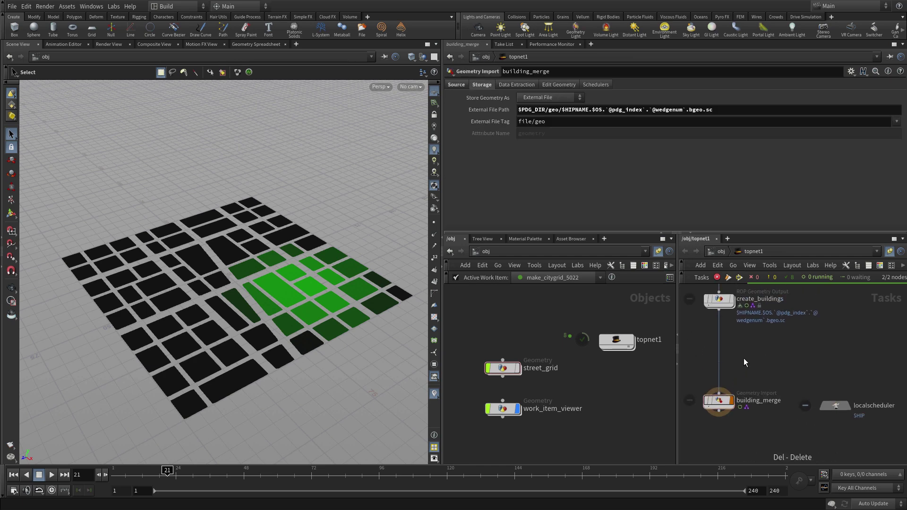
key("Tab")
type("parti")
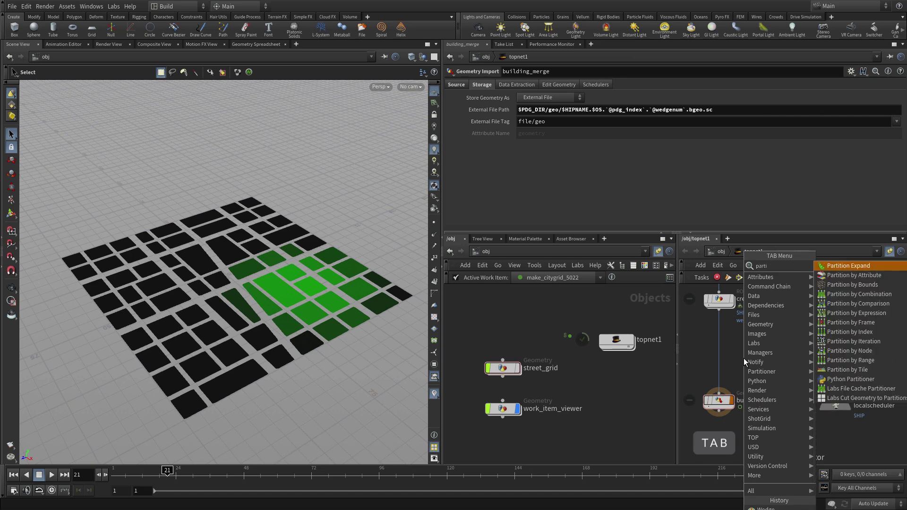
left_click(828, 275)
left_click(718, 346)
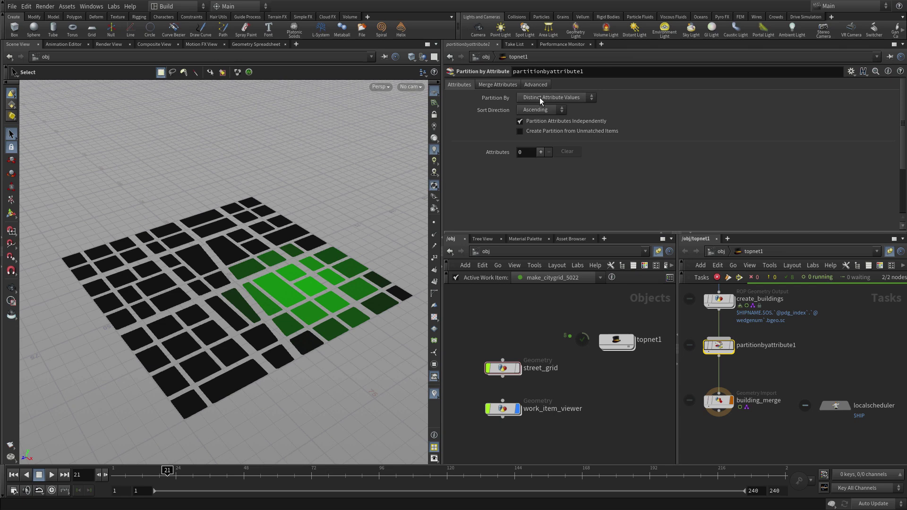
Add wedgenum as partitionbyattribute1's partition attribute
left_click(540, 152)
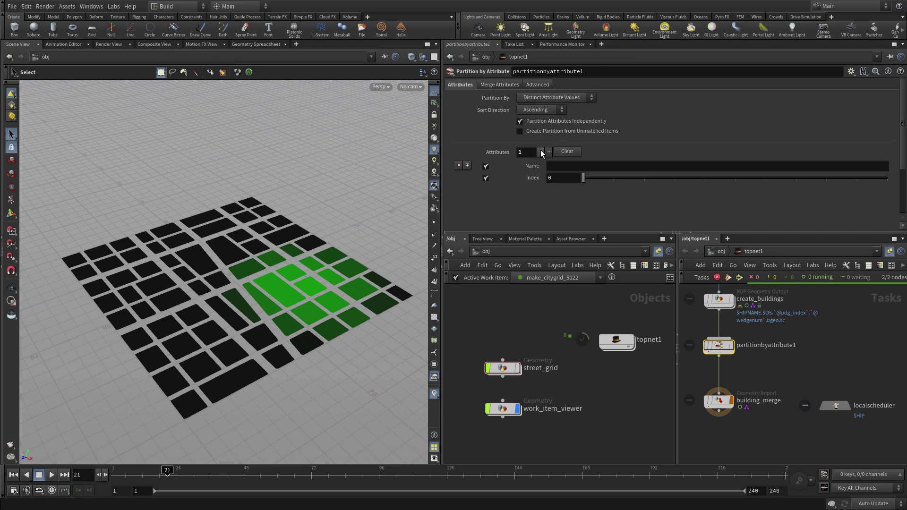
left_click(562, 167)
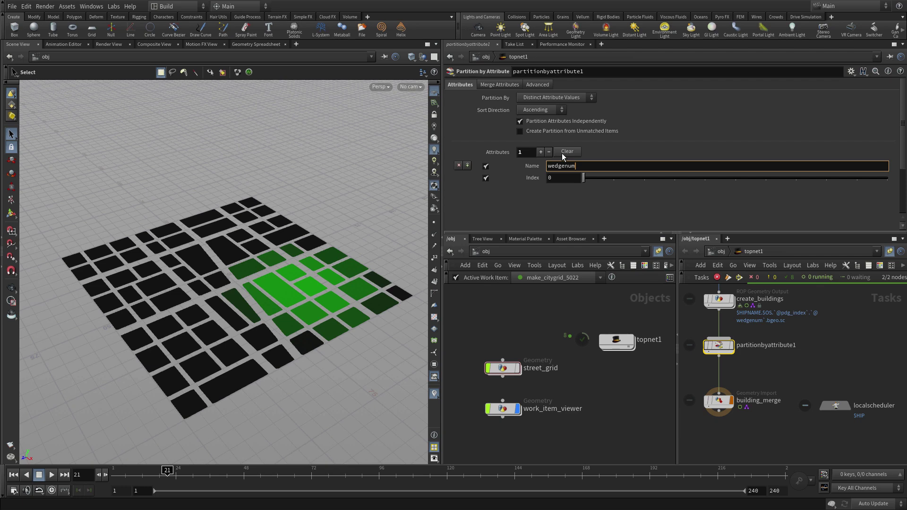
key("Return")
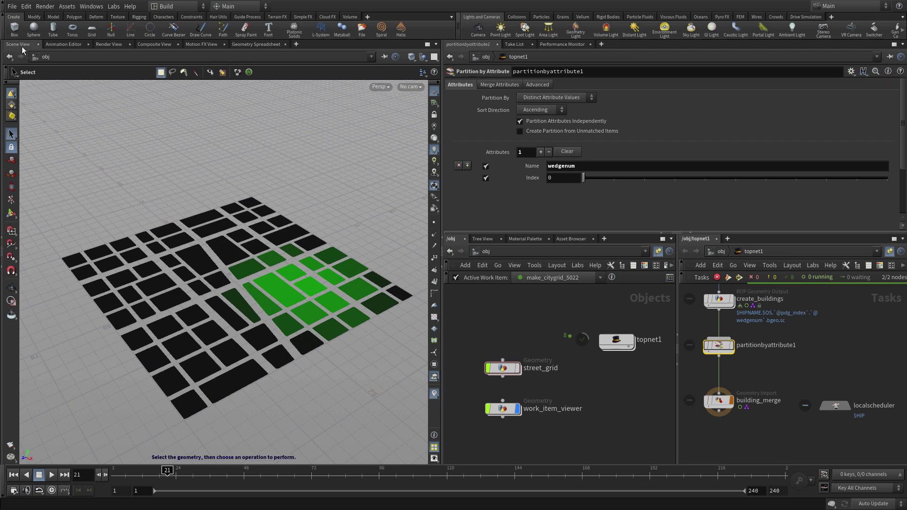
Save the scene as city_06.hip and cook the full task graph through building_merge
left_click(13, 7)
left_click(32, 69)
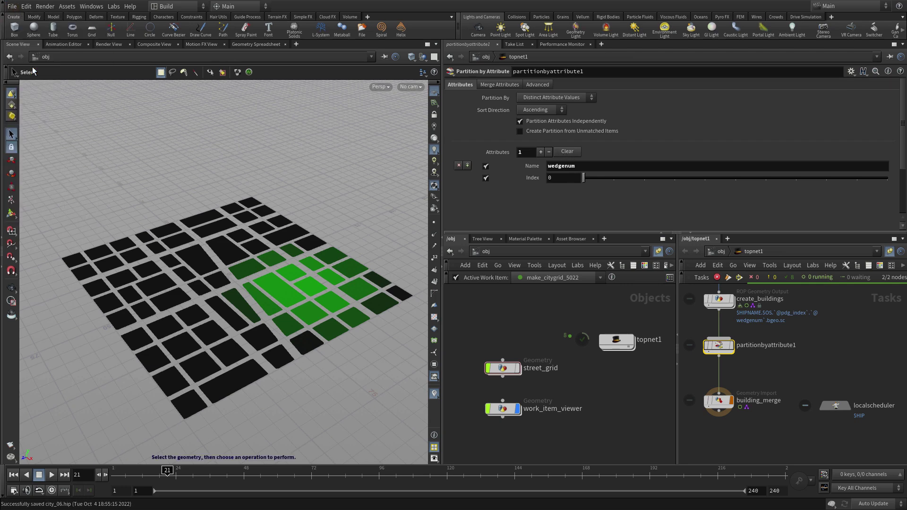
left_click(719, 400)
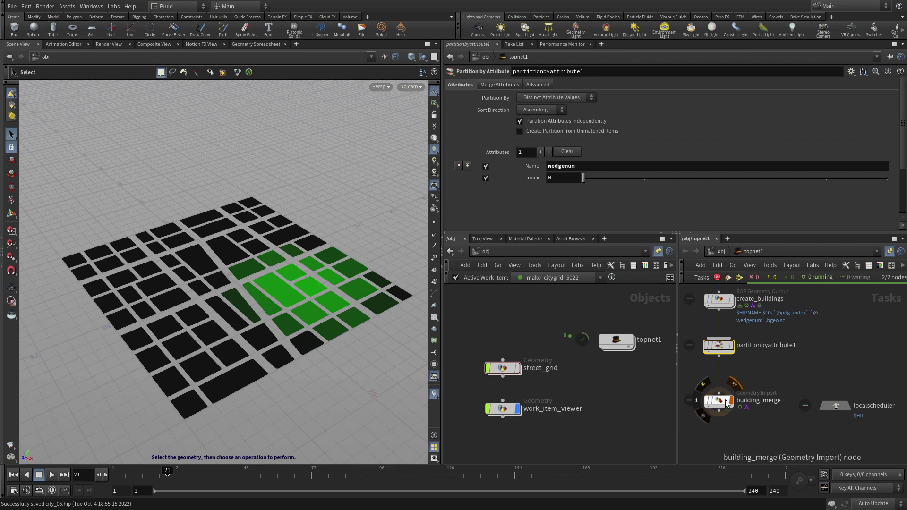
left_click(739, 277)
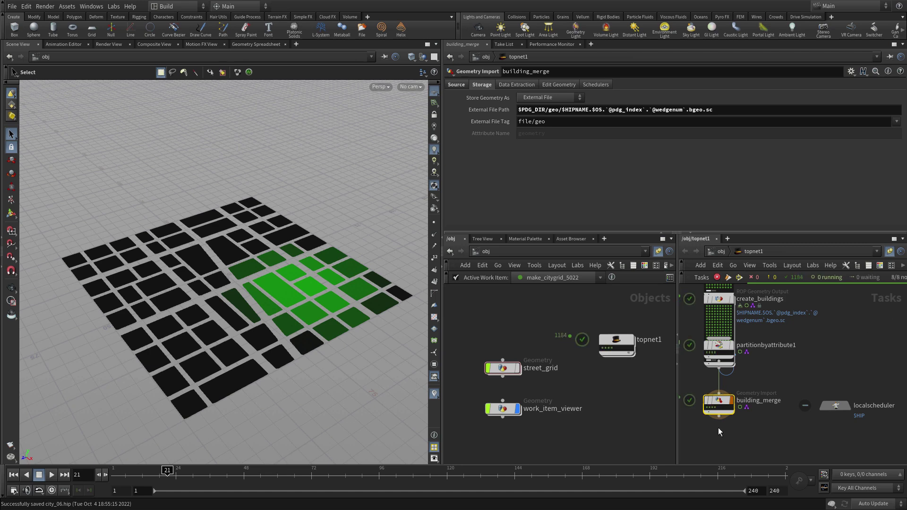
Display each of building_merge's four merged cities in the viewport
left_click(708, 408)
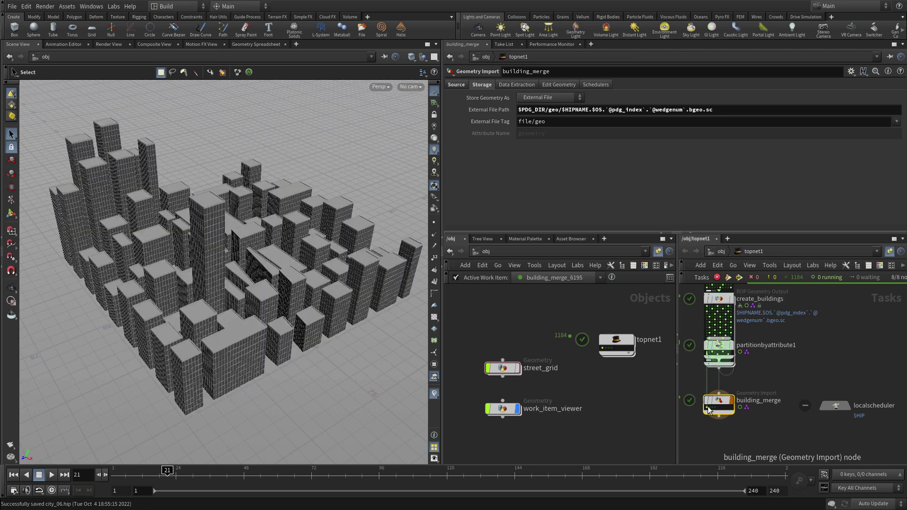
left_click(710, 409)
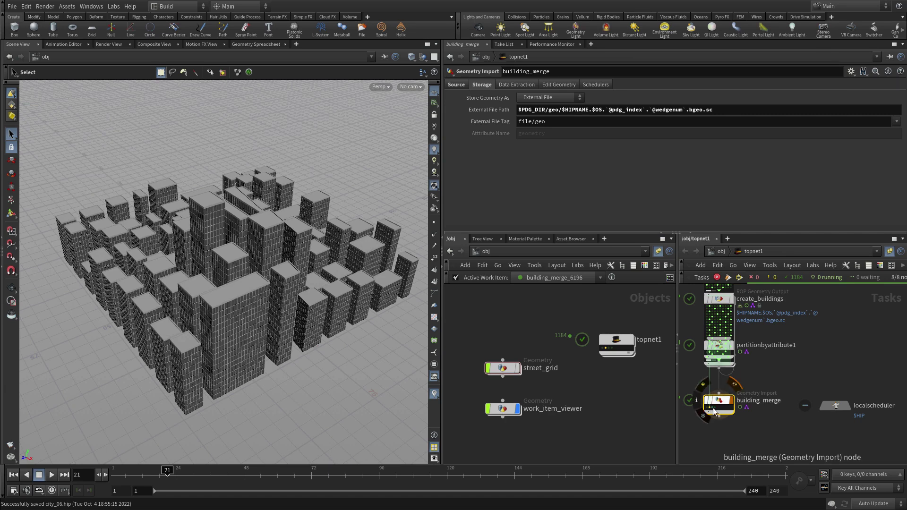
left_click(715, 412)
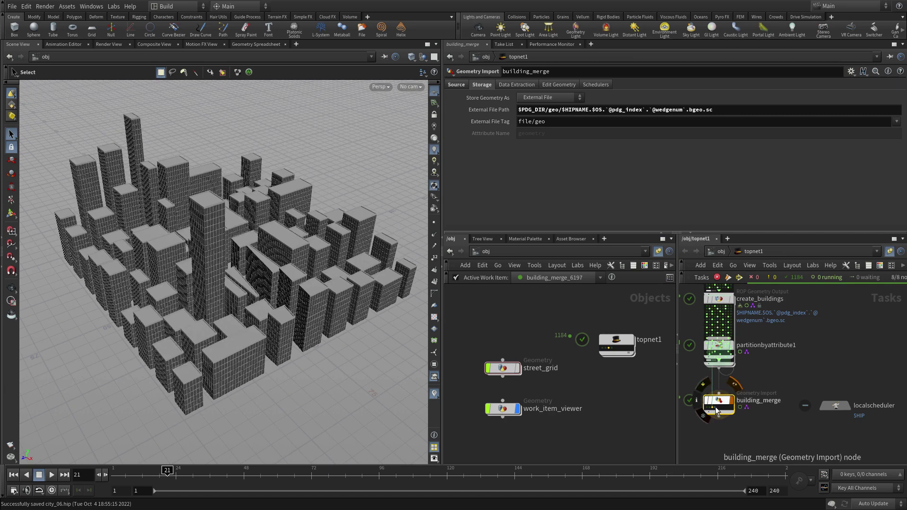
left_click(717, 410)
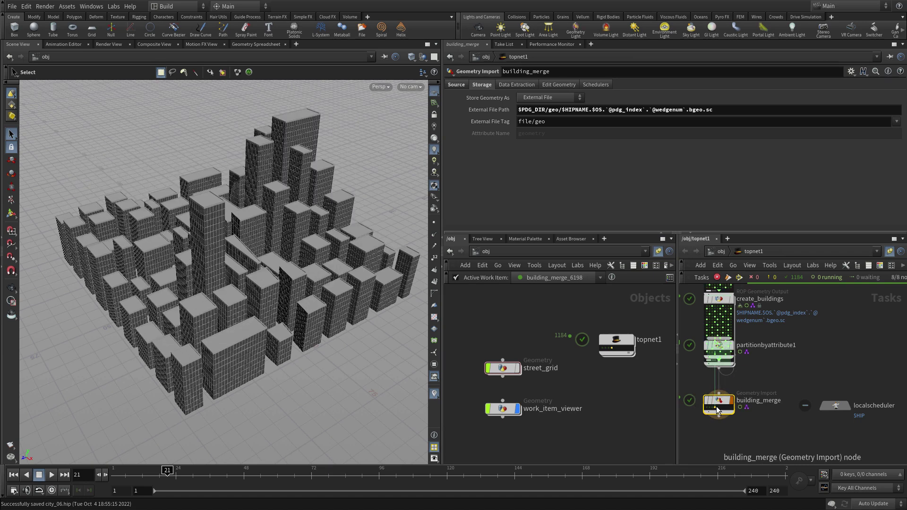
Tidy and frame the task network, then revisit the third and second city results
key("l")
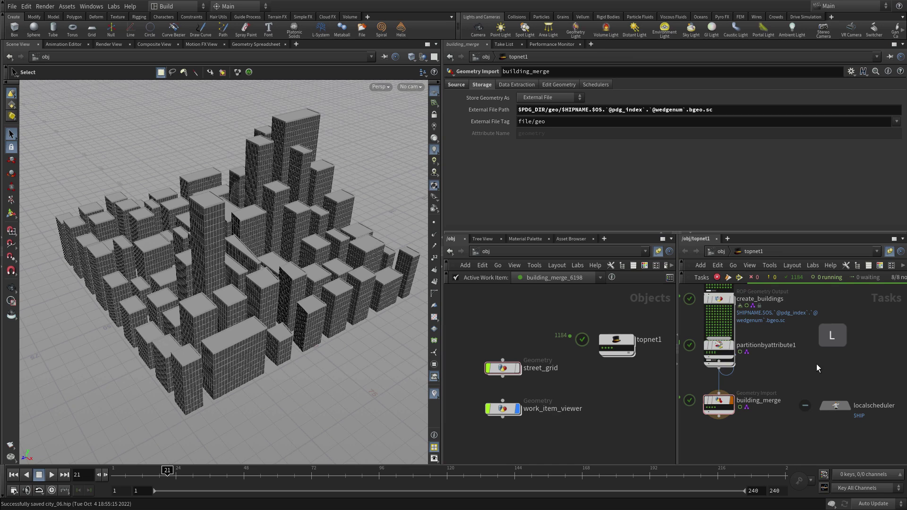
scroll(807, 336, "down", 3)
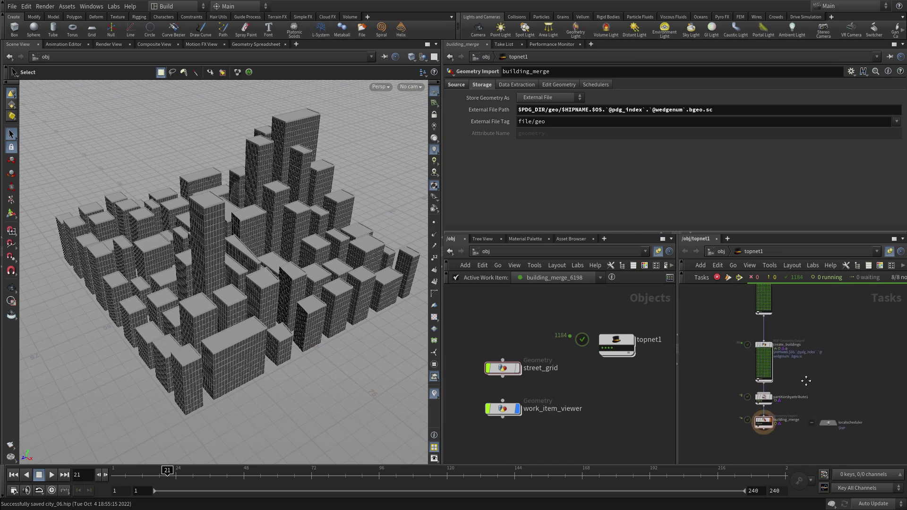
key("f")
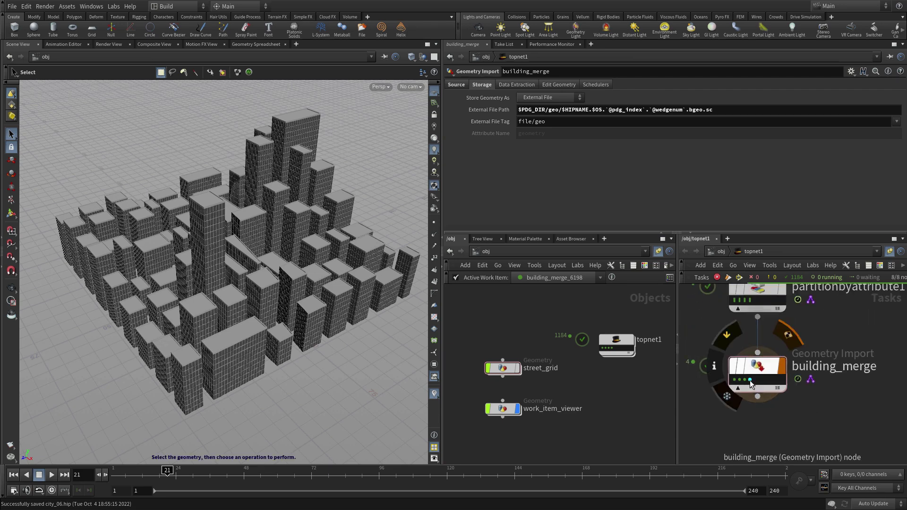
left_click(745, 380)
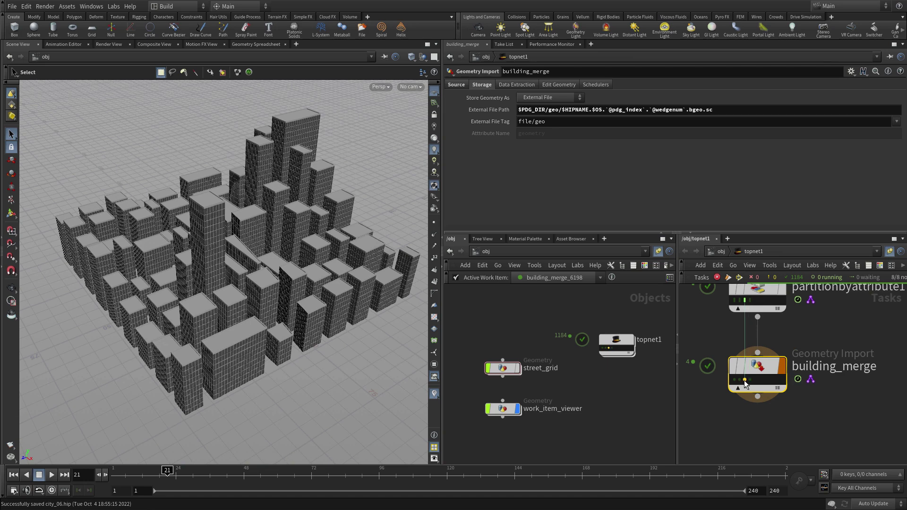
left_click(740, 380)
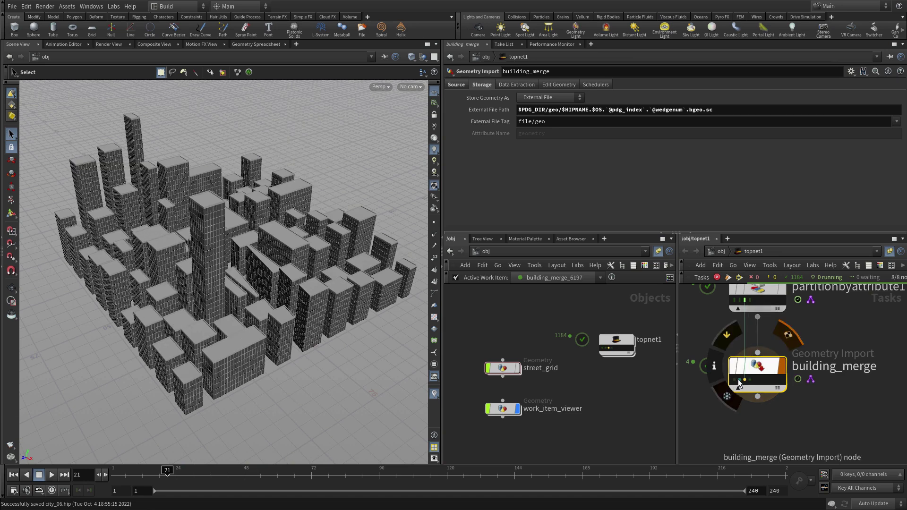